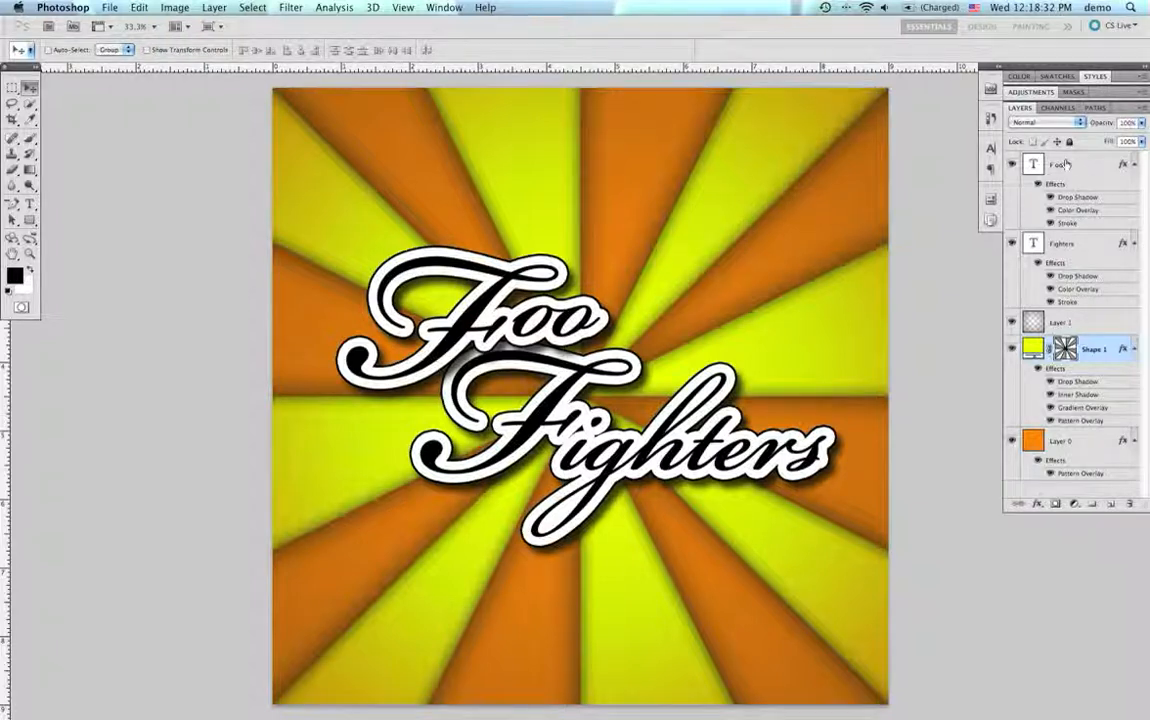
# Duplicate the Foo and Fighters text layers together with their effects, and hide the two original text layers.
pyautogui.keyDown('shift'); pyautogui.click(1038, 248); pyautogui.keyUp('shift')
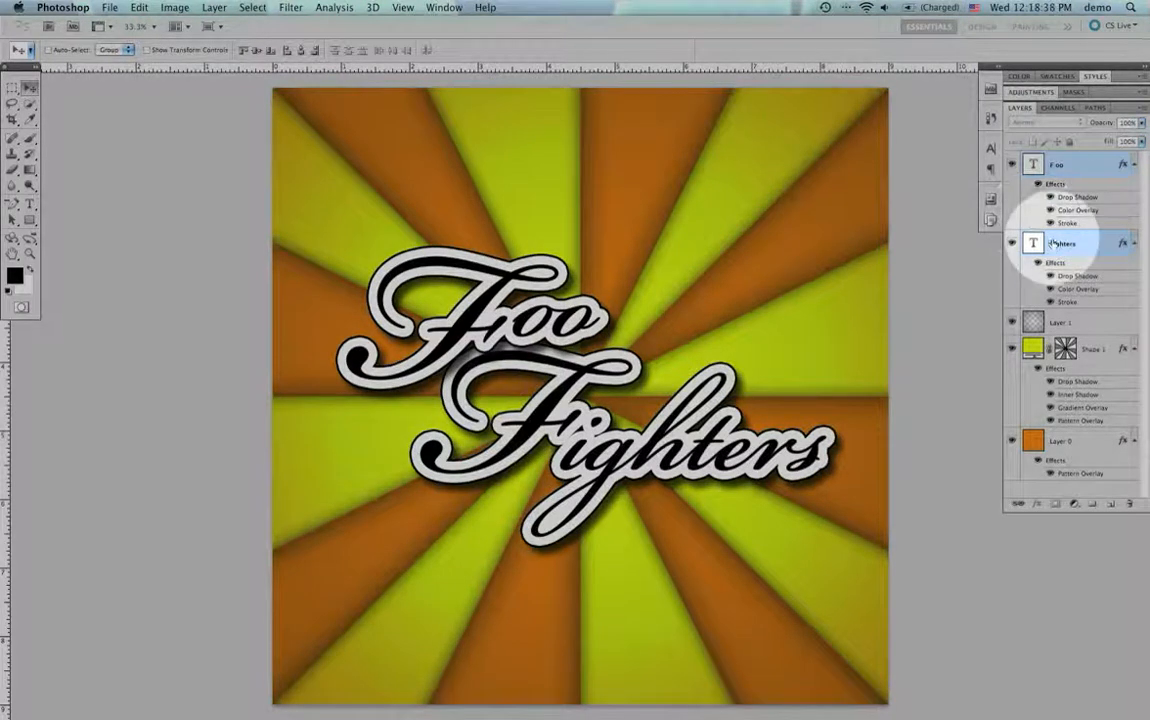
pyautogui.click(1040, 163)
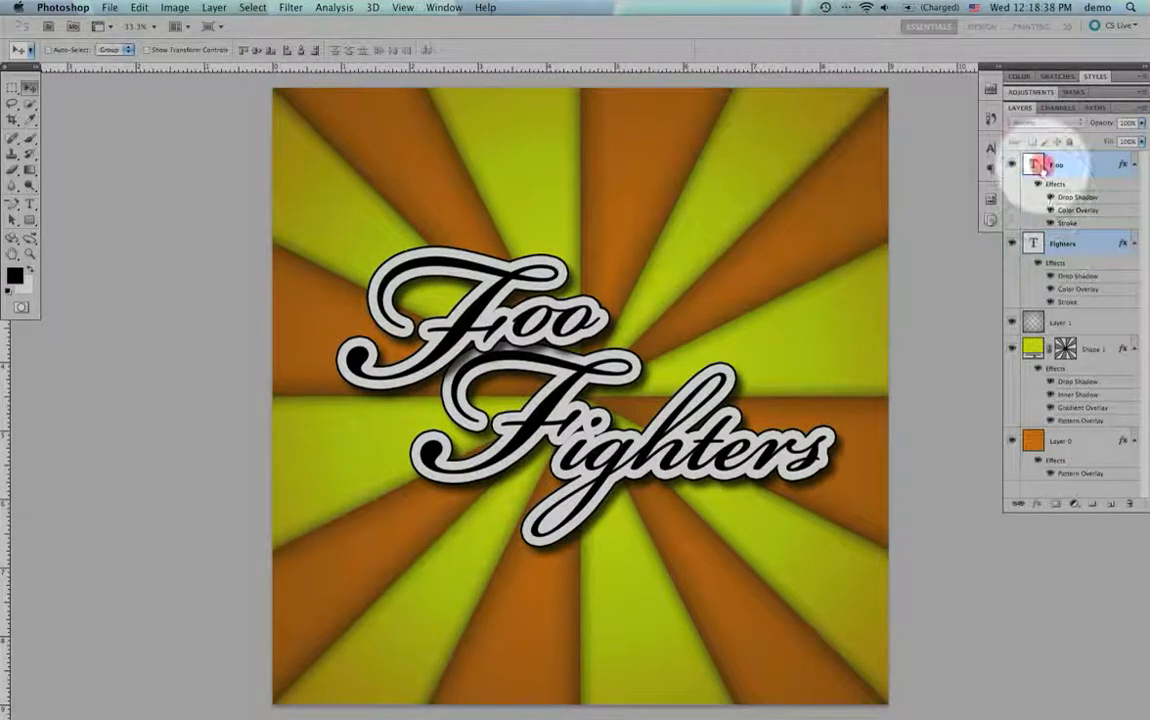
pyautogui.keyDown('shift'); pyautogui.click(1052, 243); pyautogui.keyUp('shift')
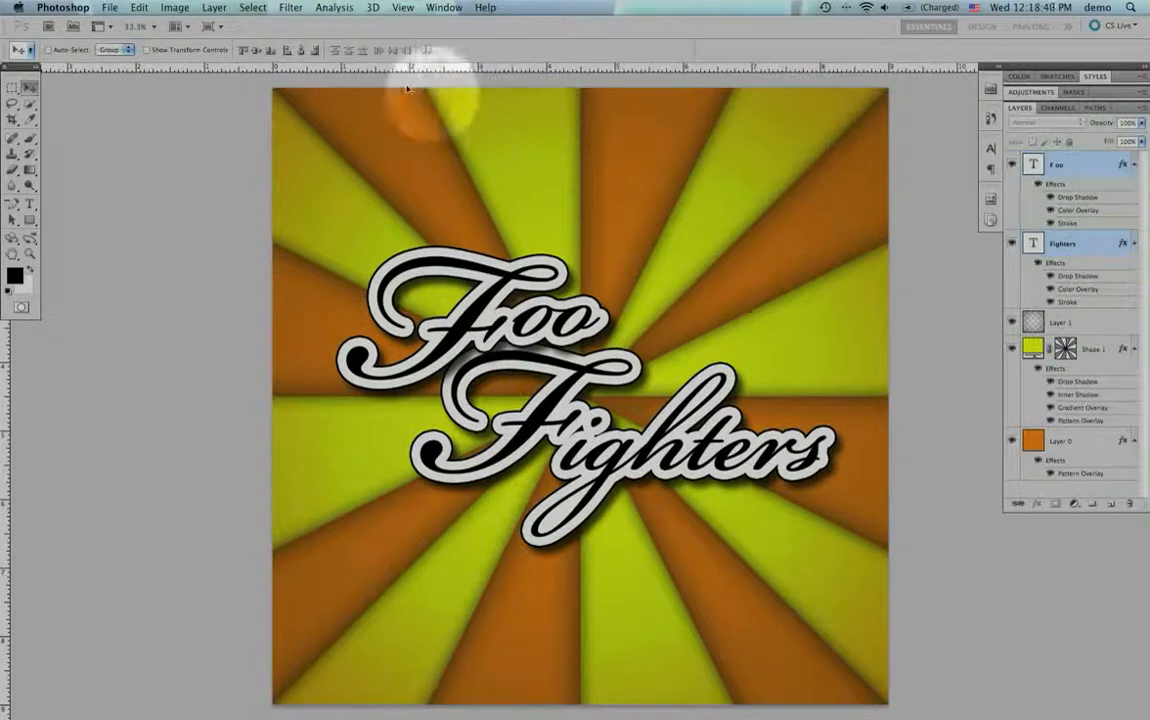
pyautogui.click(214, 7)
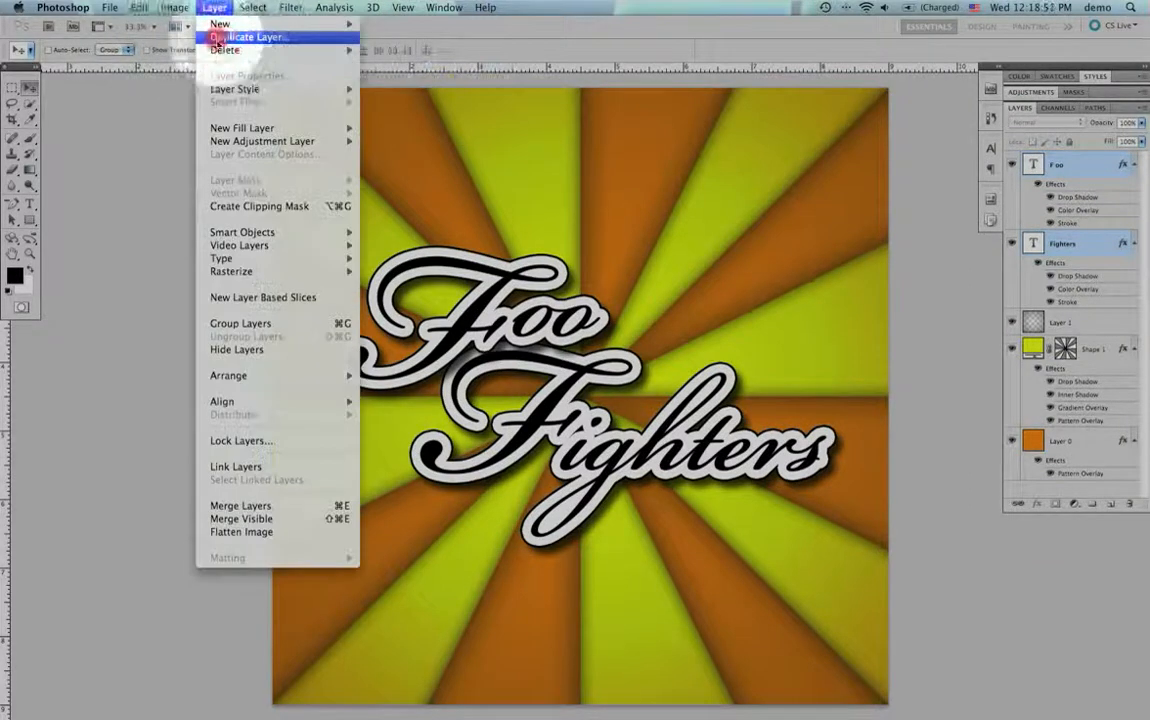
pyautogui.moveTo(222, 23)
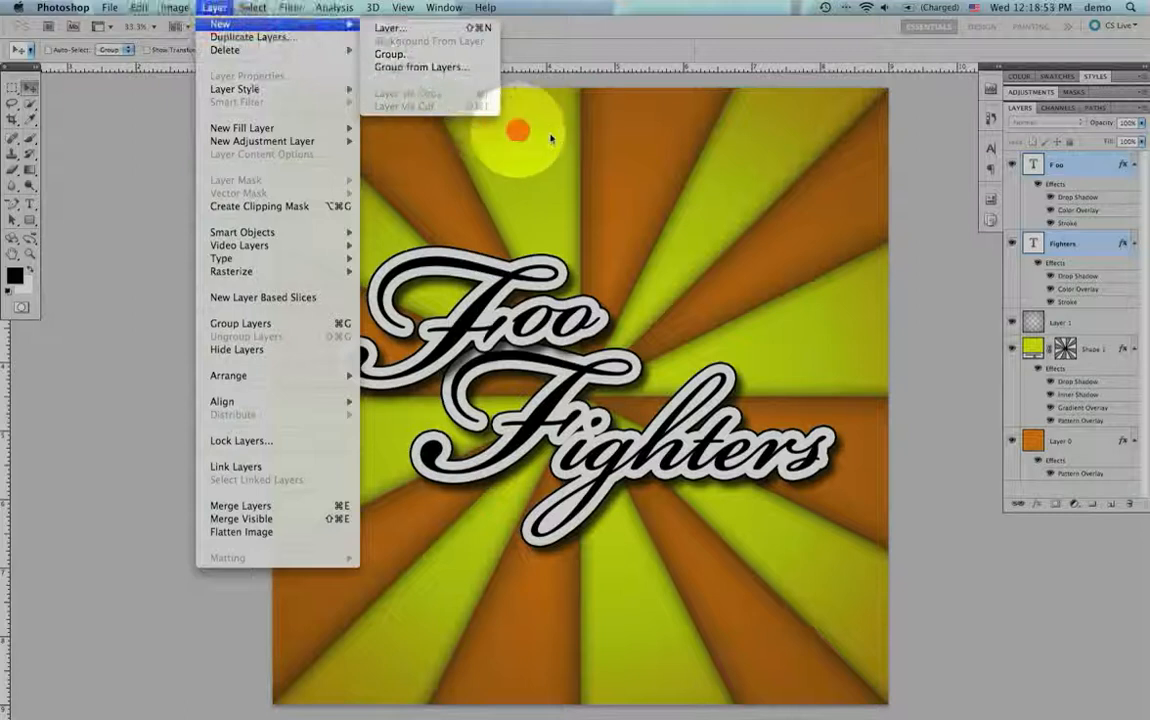
pyautogui.click(214, 7)
pyautogui.moveTo(1052, 237); pyautogui.dragTo(1110, 502)
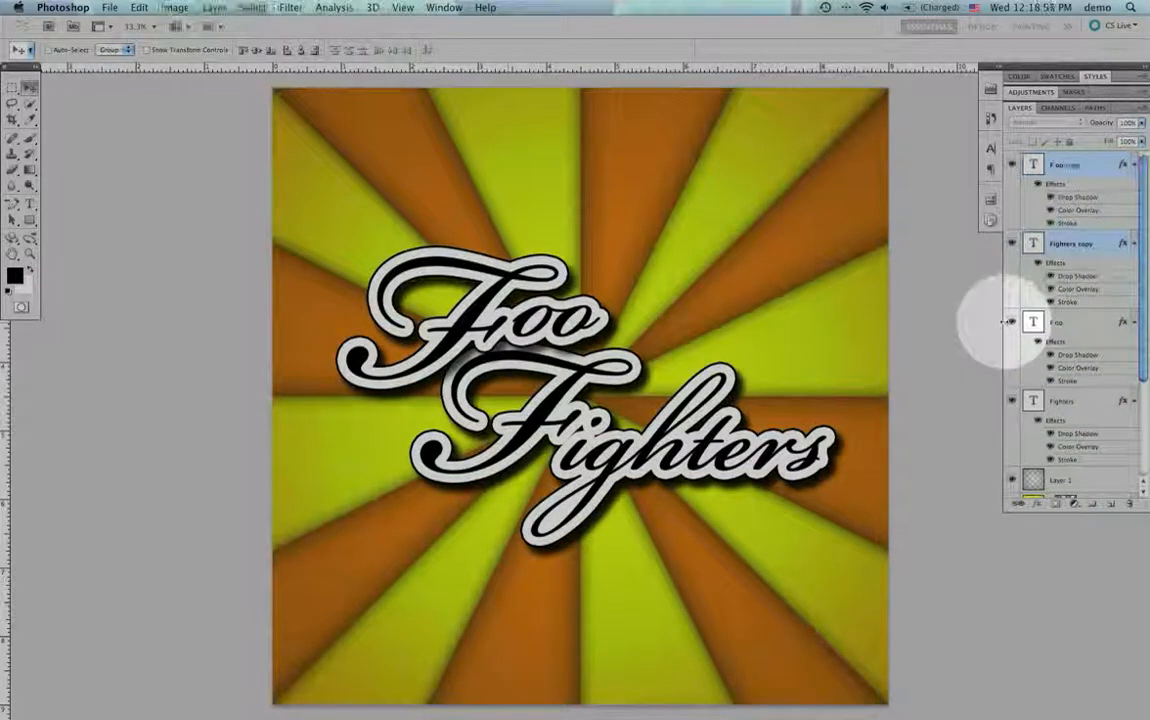
pyautogui.moveTo(1011, 322); pyautogui.dragTo(1010, 398)
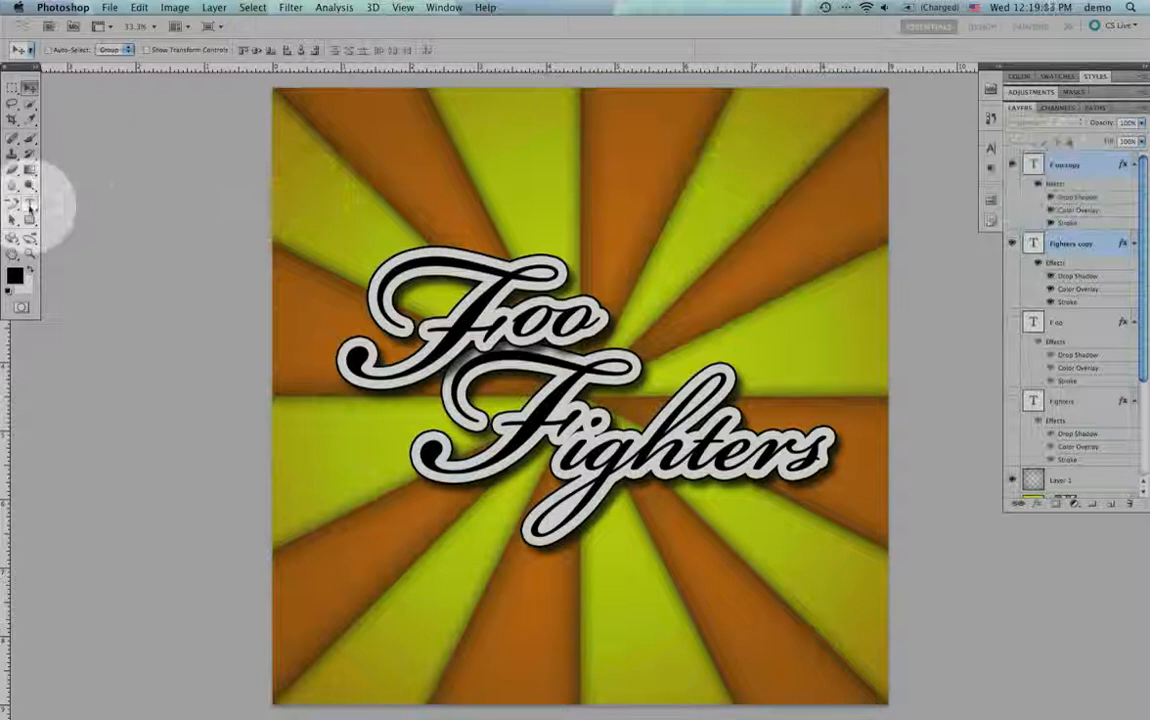
# Activate the Type tool and make Foo copy the only selected layer, with no active selection on the canvas.
pyautogui.click(30, 205)
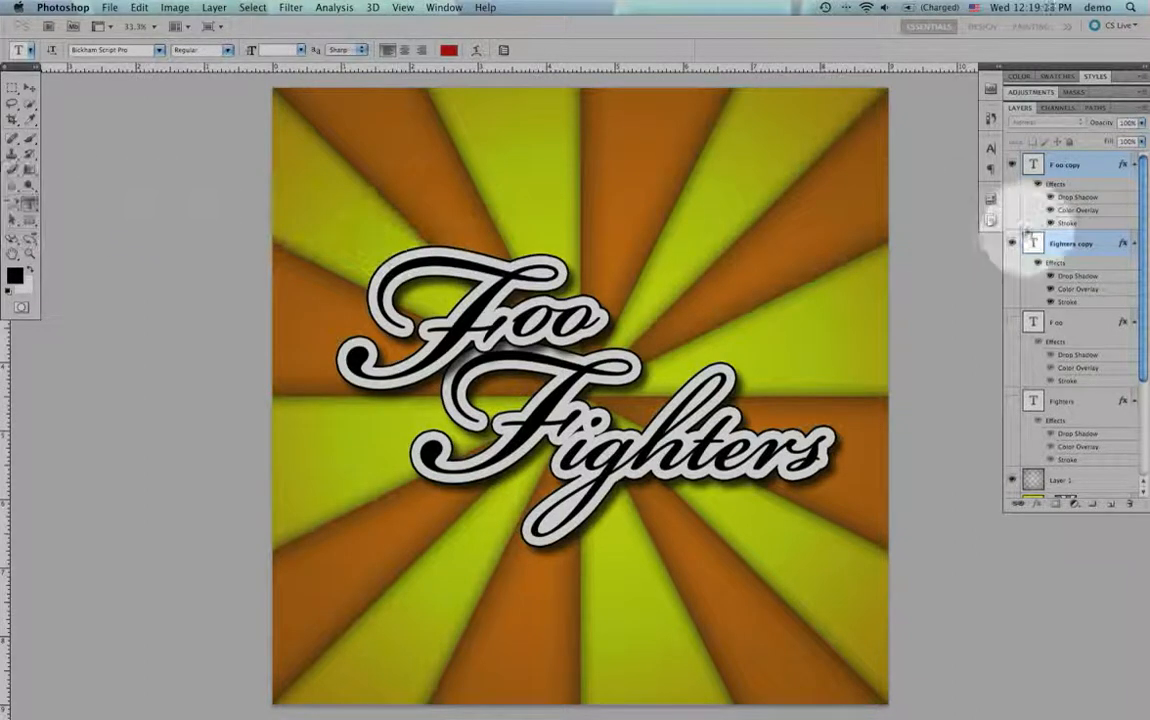
pyautogui.moveTo(1013, 166); pyautogui.dragTo(1020, 197)
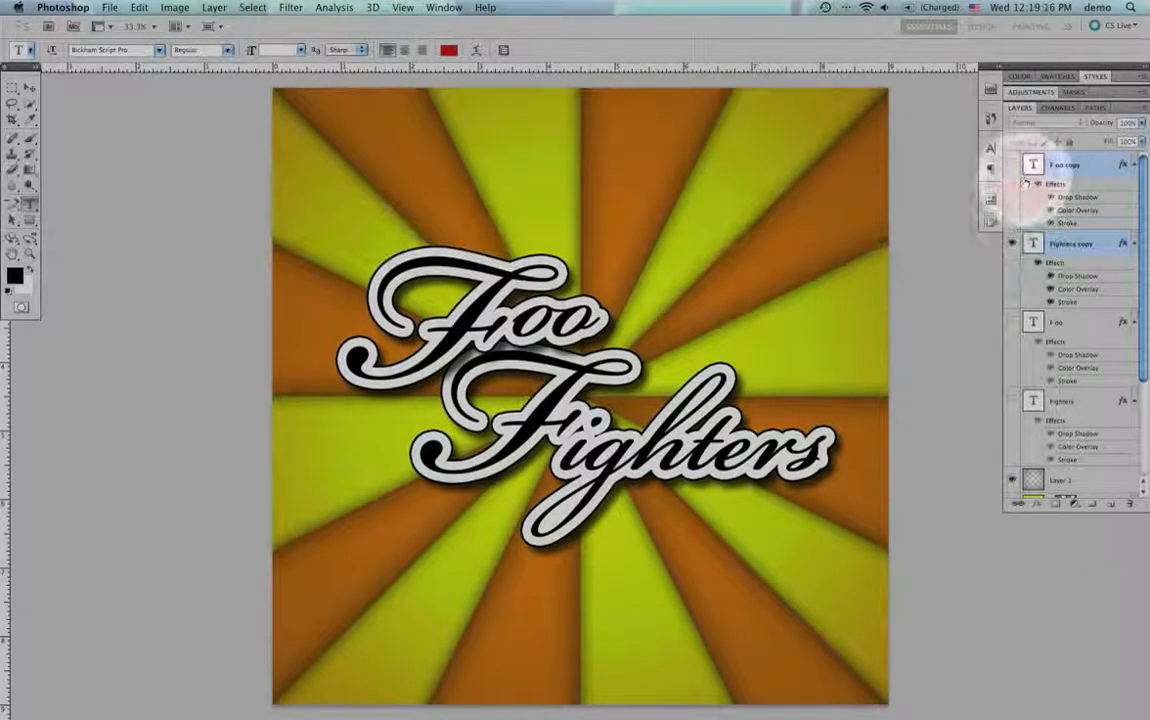
pyautogui.click(1012, 164)
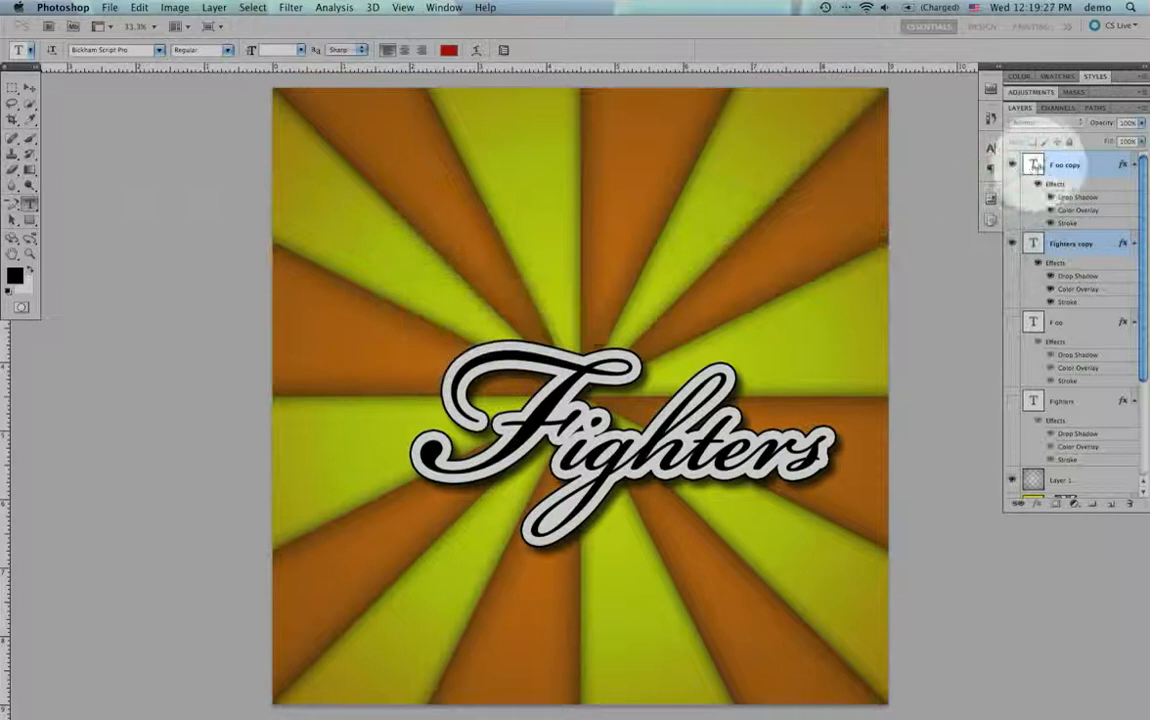
pyautogui.keyDown('super'); pyautogui.click(1034, 245); pyautogui.keyUp('super')
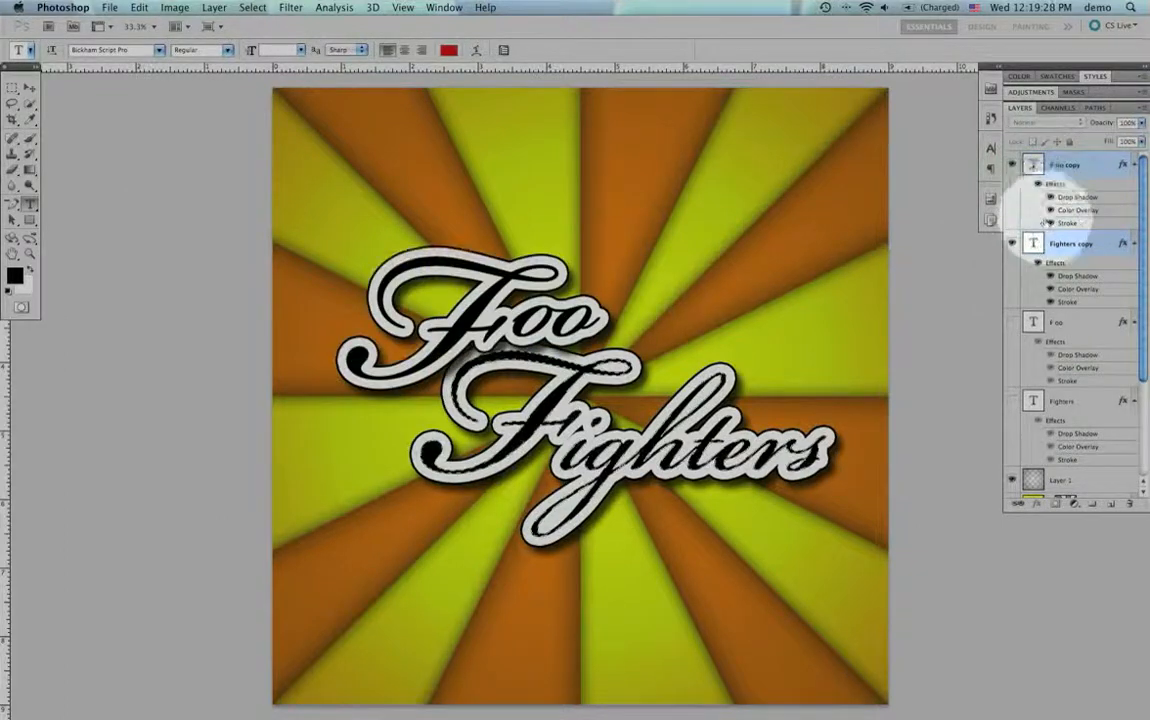
pyautogui.click(1037, 245)
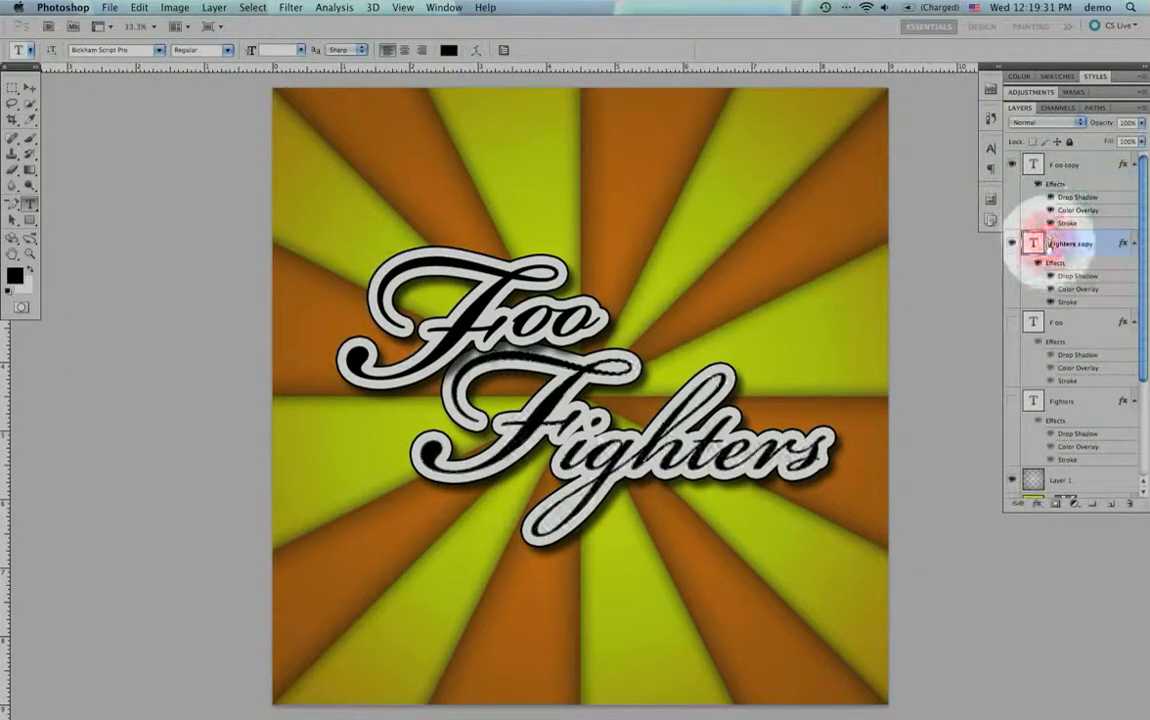
pyautogui.click(1040, 164)
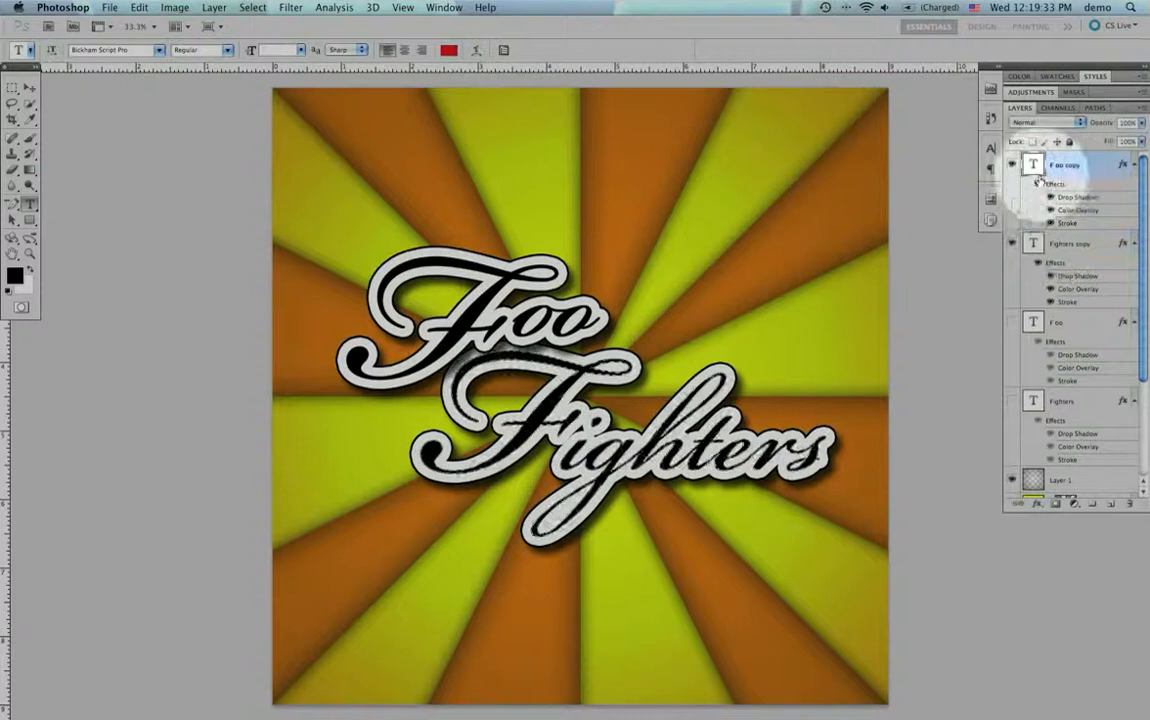
pyautogui.press('super+d')
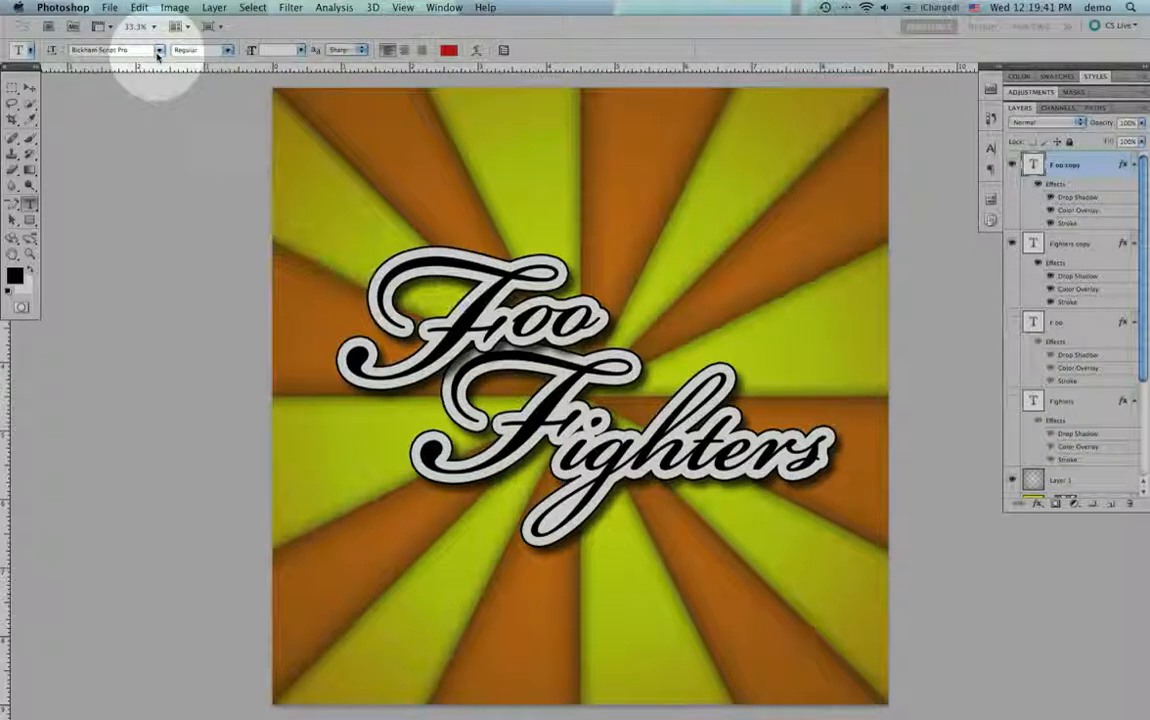
# Try the Big Caslon and Bodoni SvtyTwo ITC TT fonts on the copied Foo text.
pyautogui.click(157, 55)
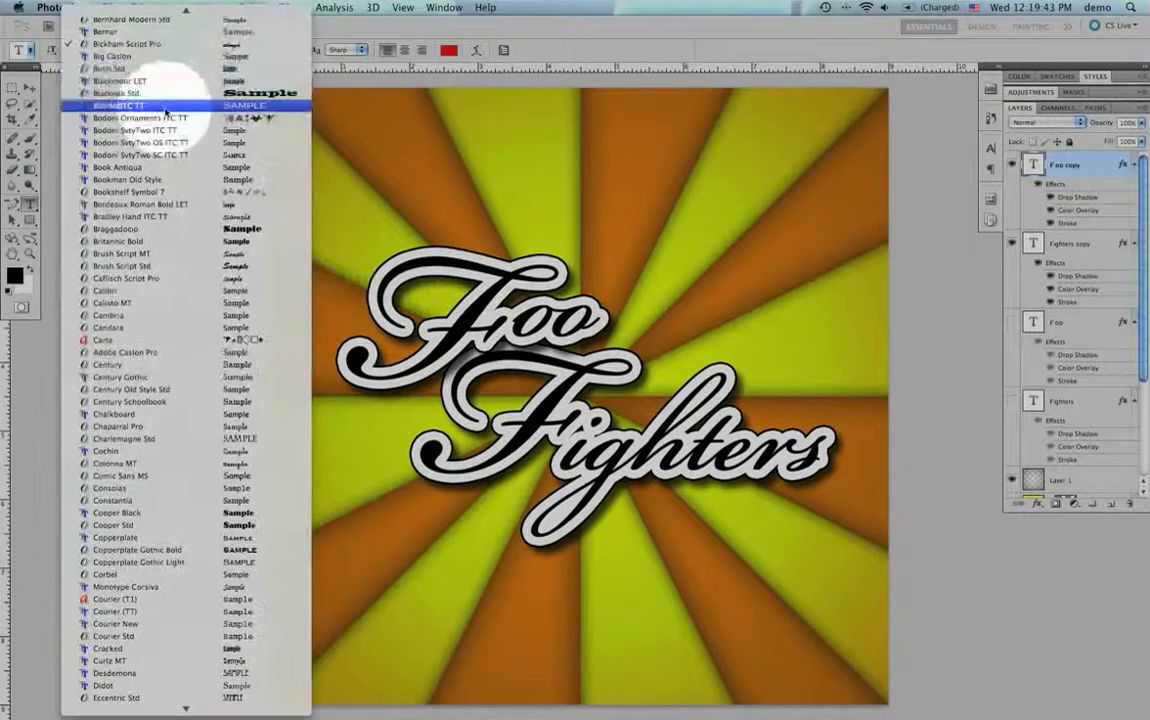
pyautogui.click(120, 57)
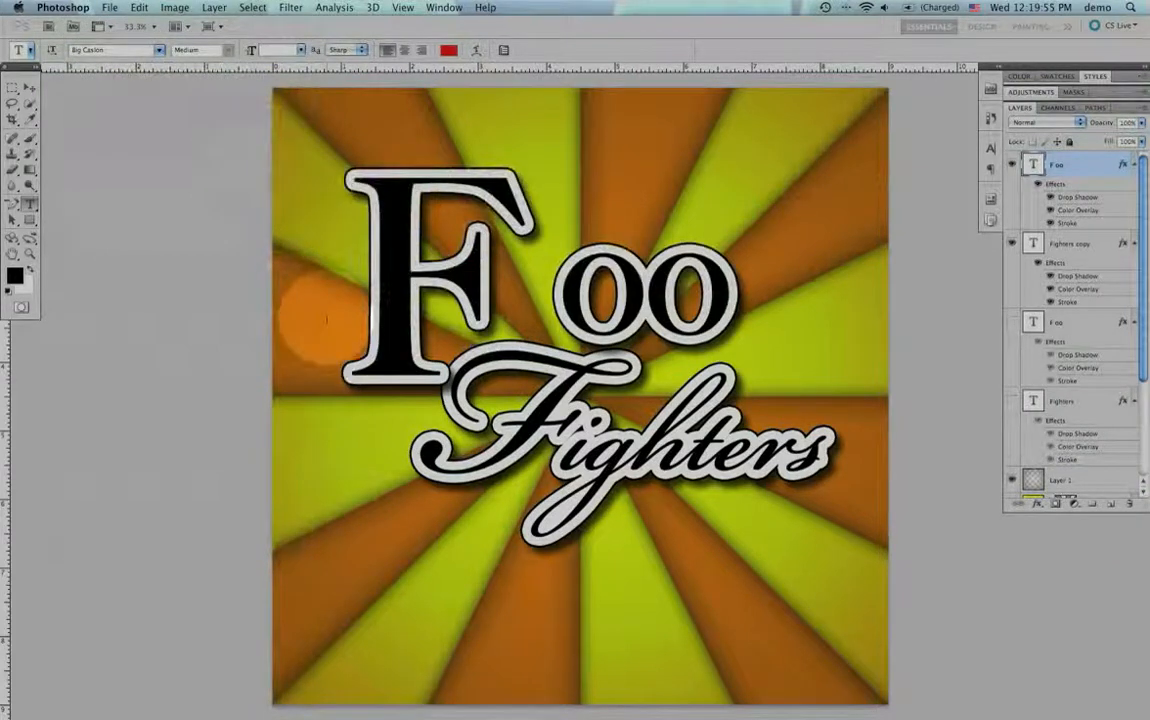
pyautogui.click(160, 51)
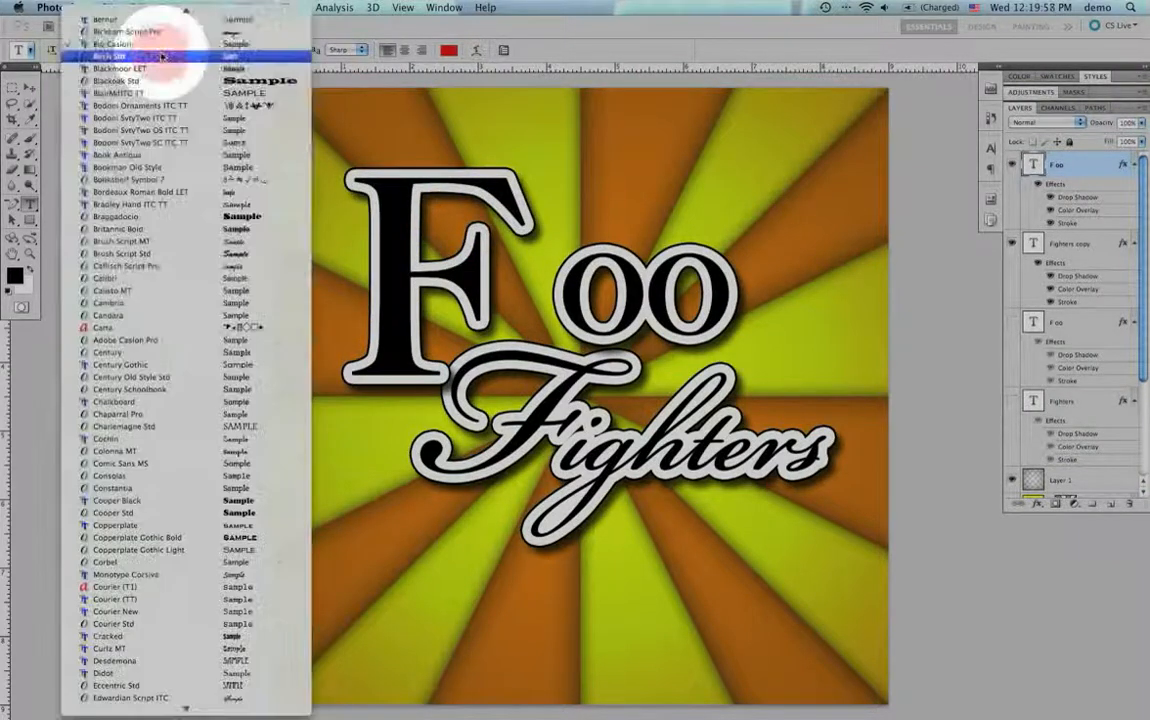
pyautogui.click(155, 125)
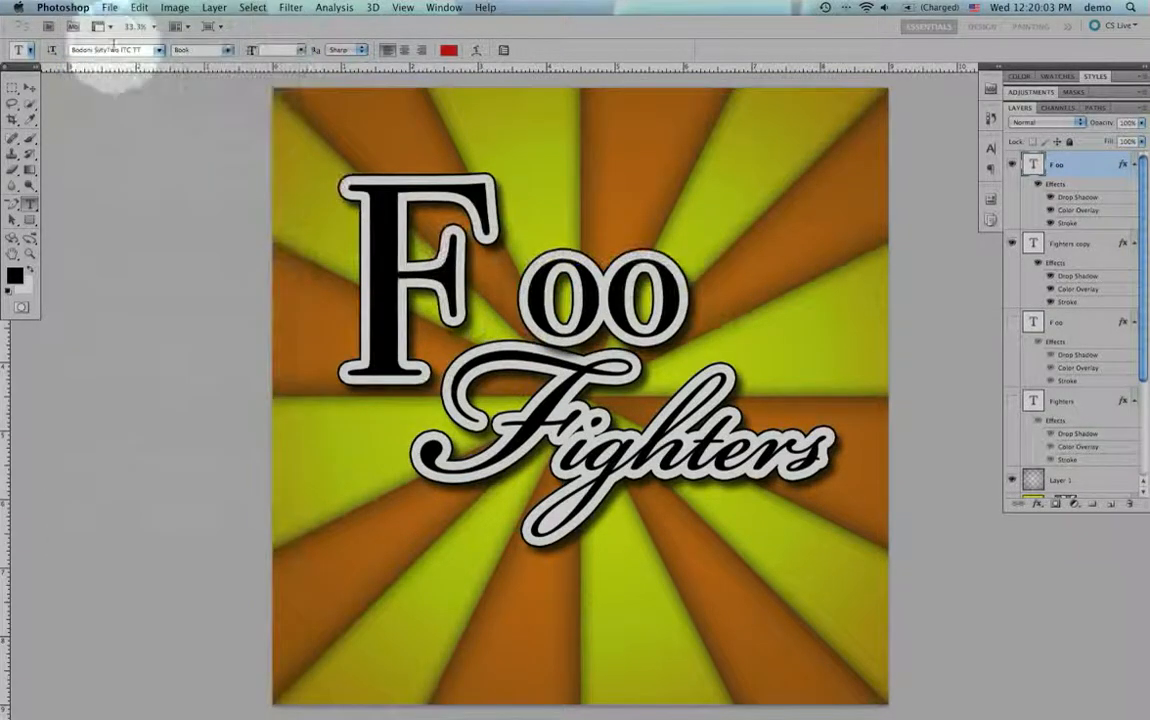
# Step through the font names and set the copied Foo text to Bradley Hand ITC TT.
pyautogui.click(90, 50)
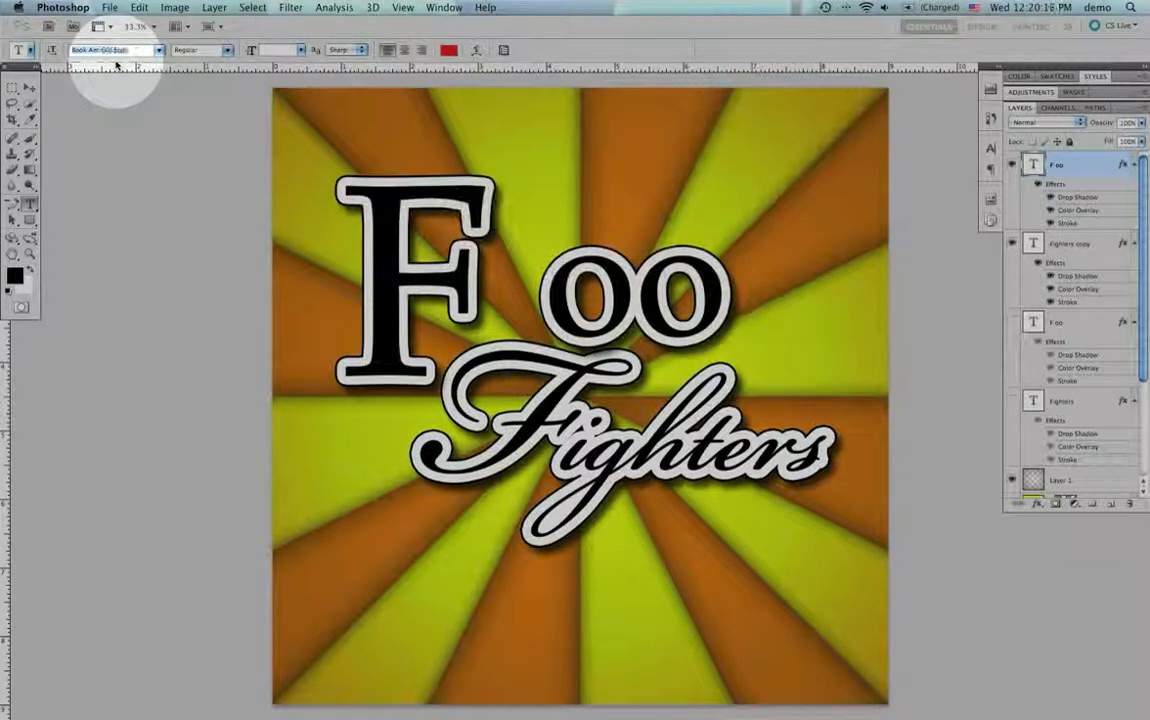
pyautogui.press('Down')
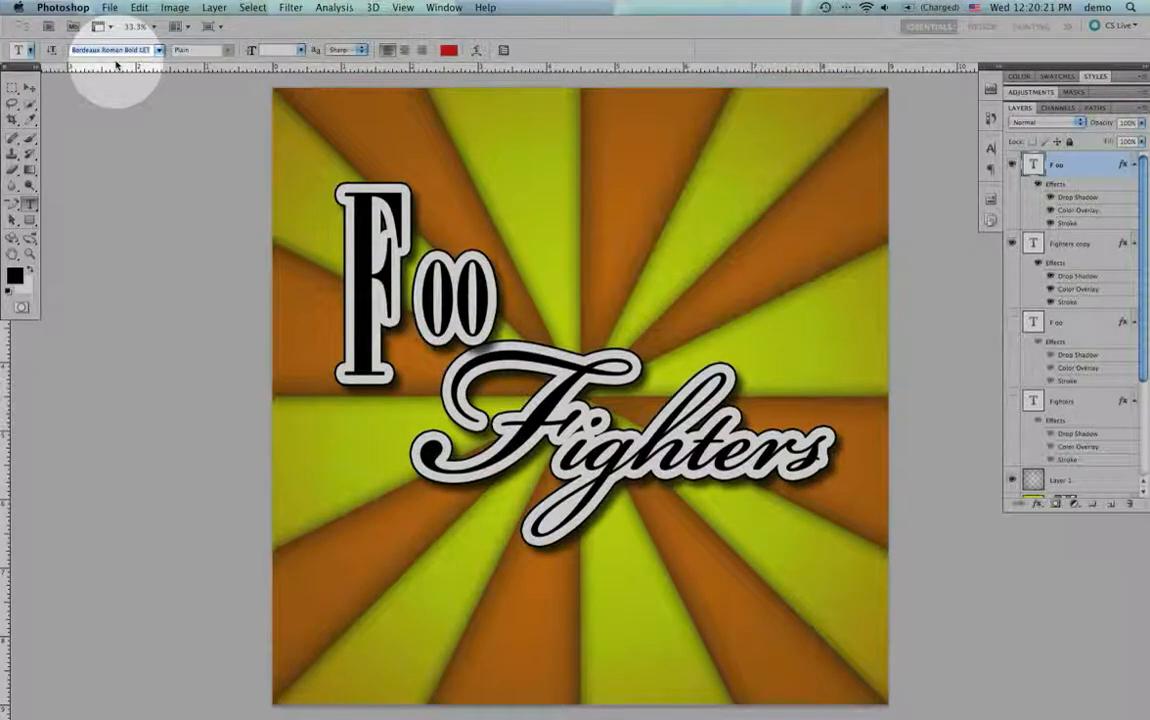
pyautogui.press('Down')
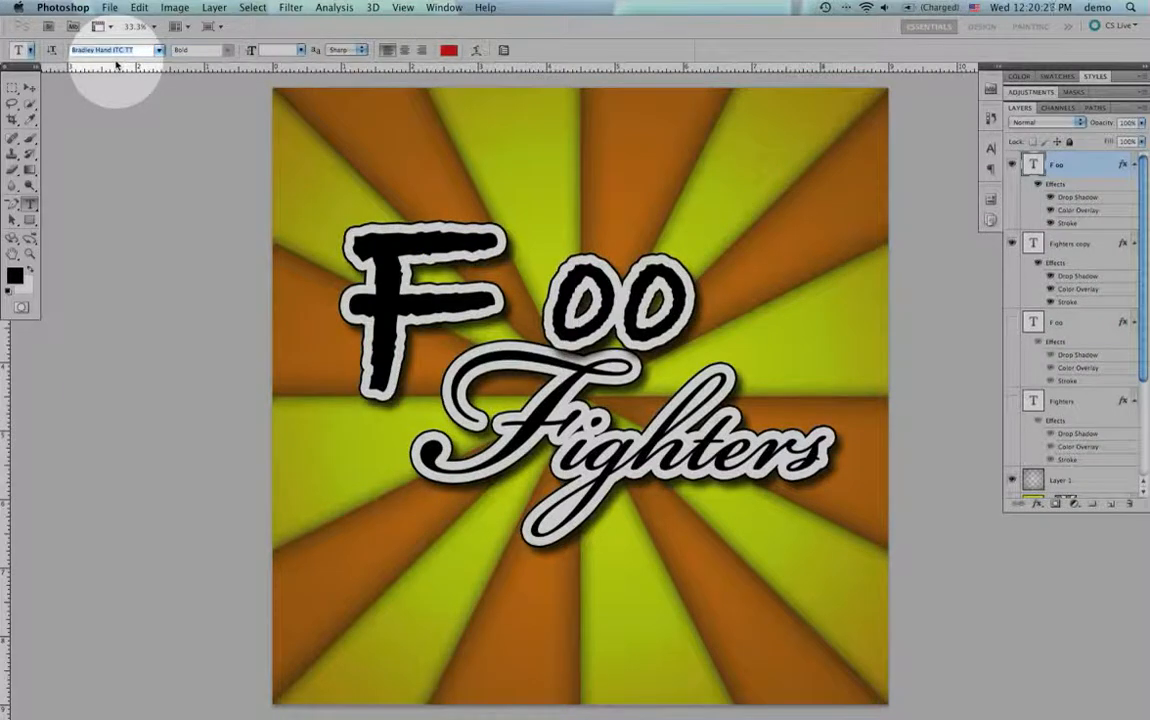
# Set the font of the Fighters copy text layer to Bradley Hand ITC TT.
pyautogui.click(1068, 244)
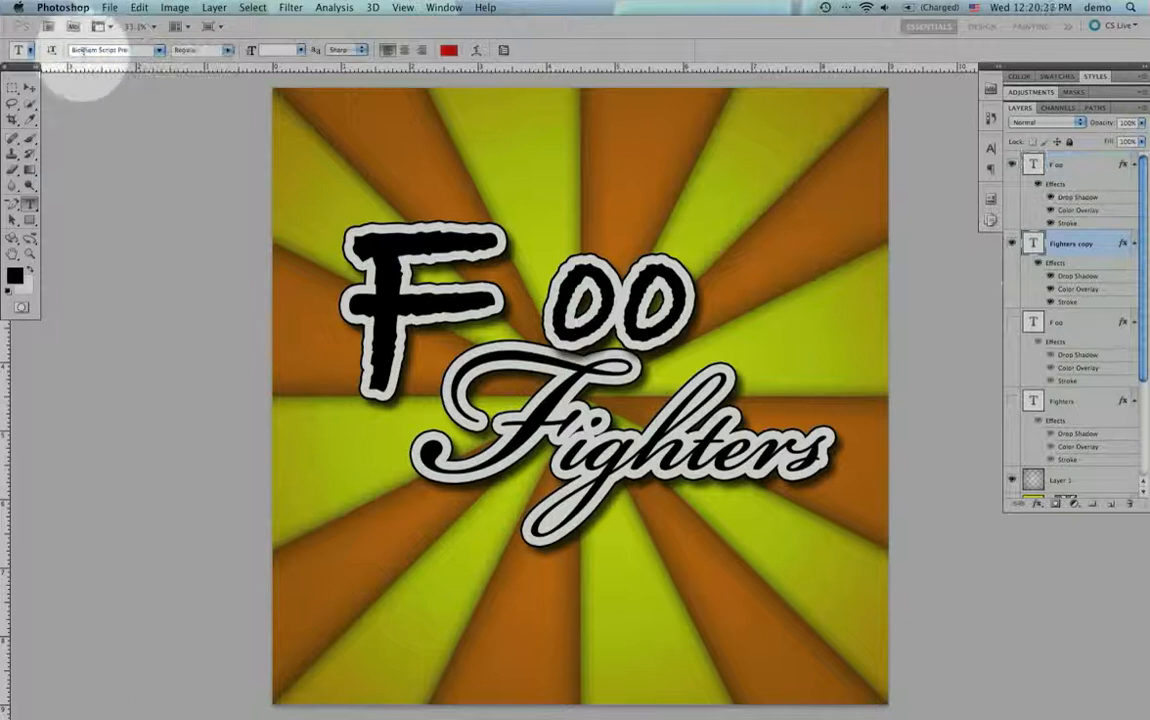
pyautogui.click(159, 50)
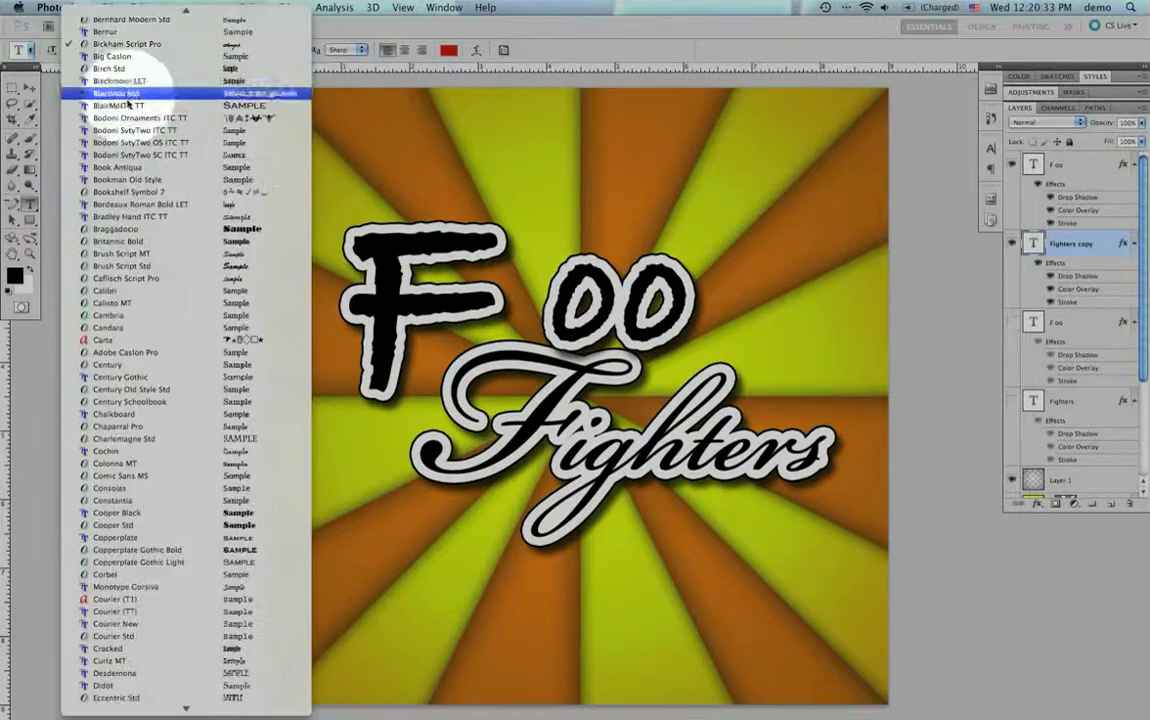
pyautogui.click(127, 217)
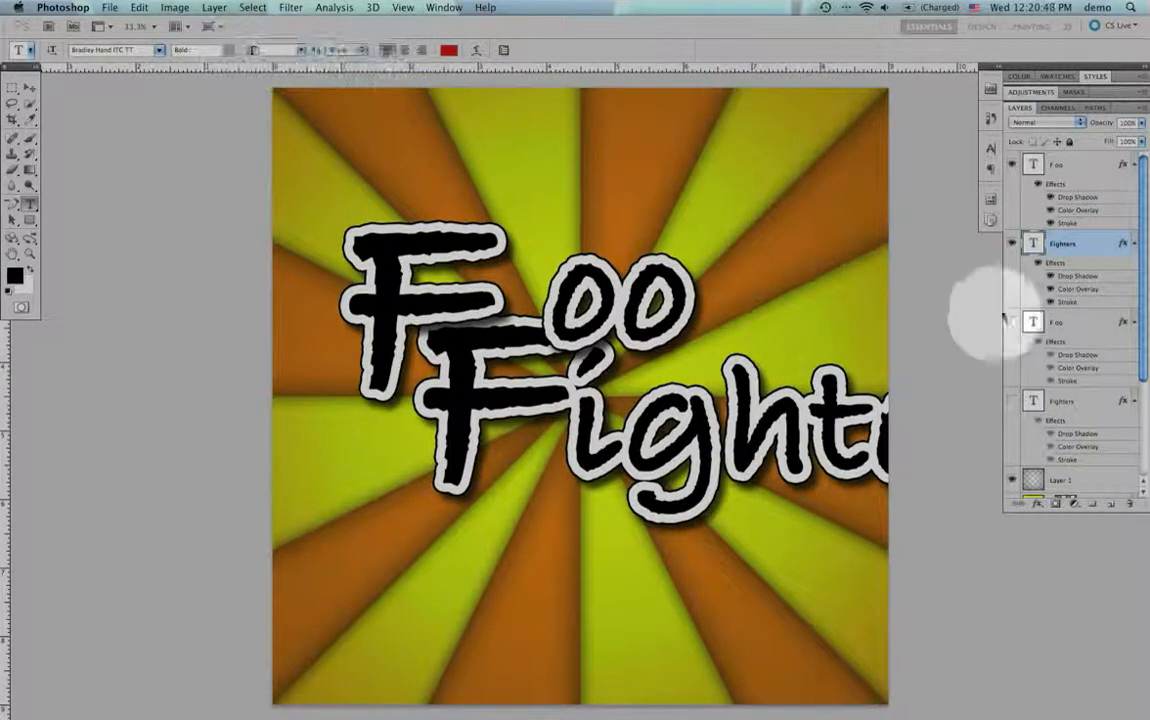
# Reduce the letters "oo" in the copied Foo text to 144 pt.
pyautogui.click(1031, 169)
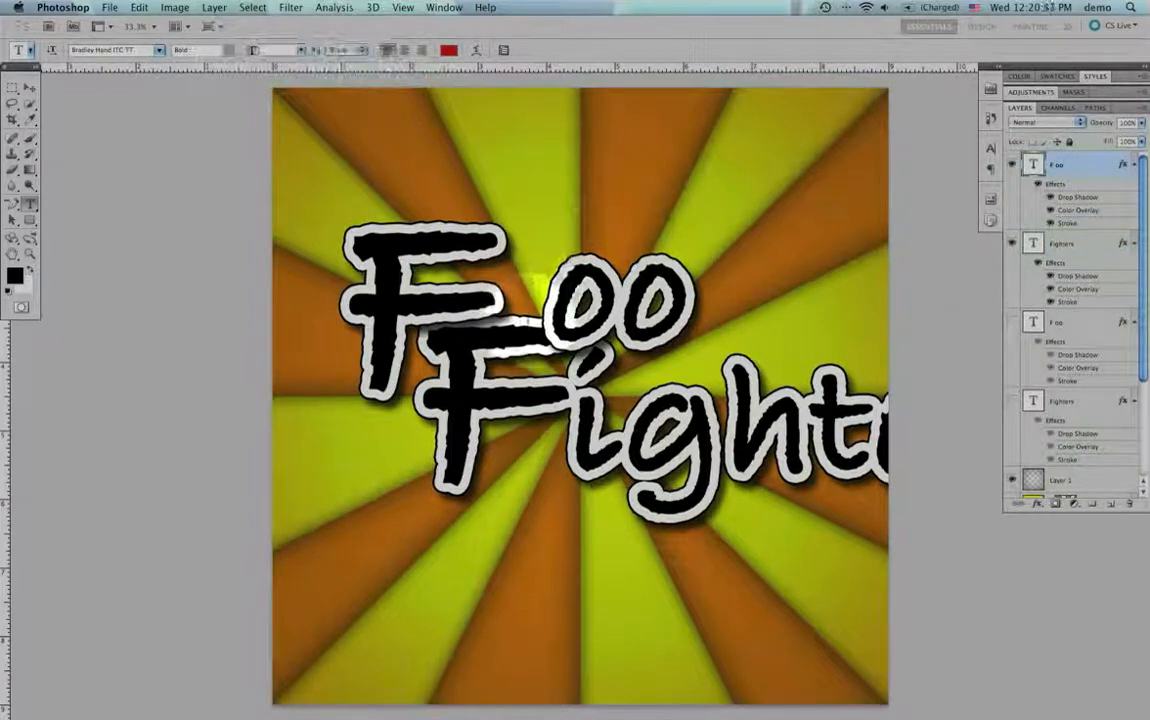
pyautogui.moveTo(547, 308); pyautogui.dragTo(720, 292)
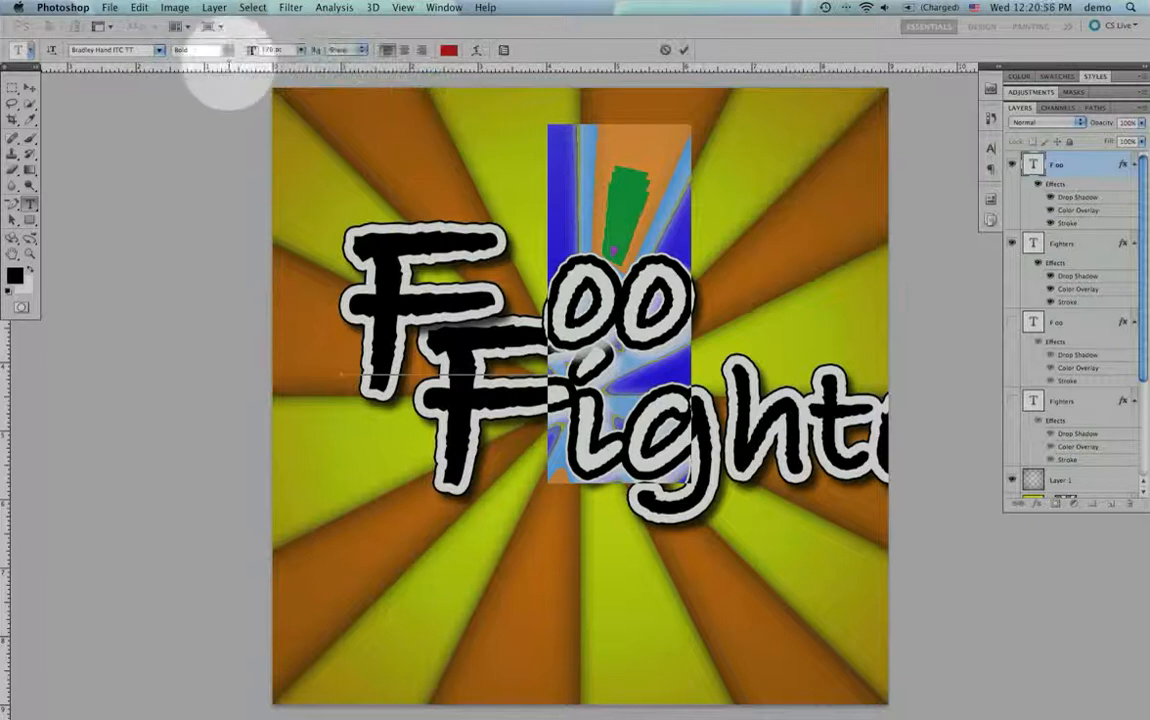
pyautogui.moveTo(250, 50)
pyautogui.mouseDown()
pyautogui.moveTo(226, 46)
pyautogui.moveTo(239, 46)
pyautogui.moveTo(230, 56)
pyautogui.mouseUp()
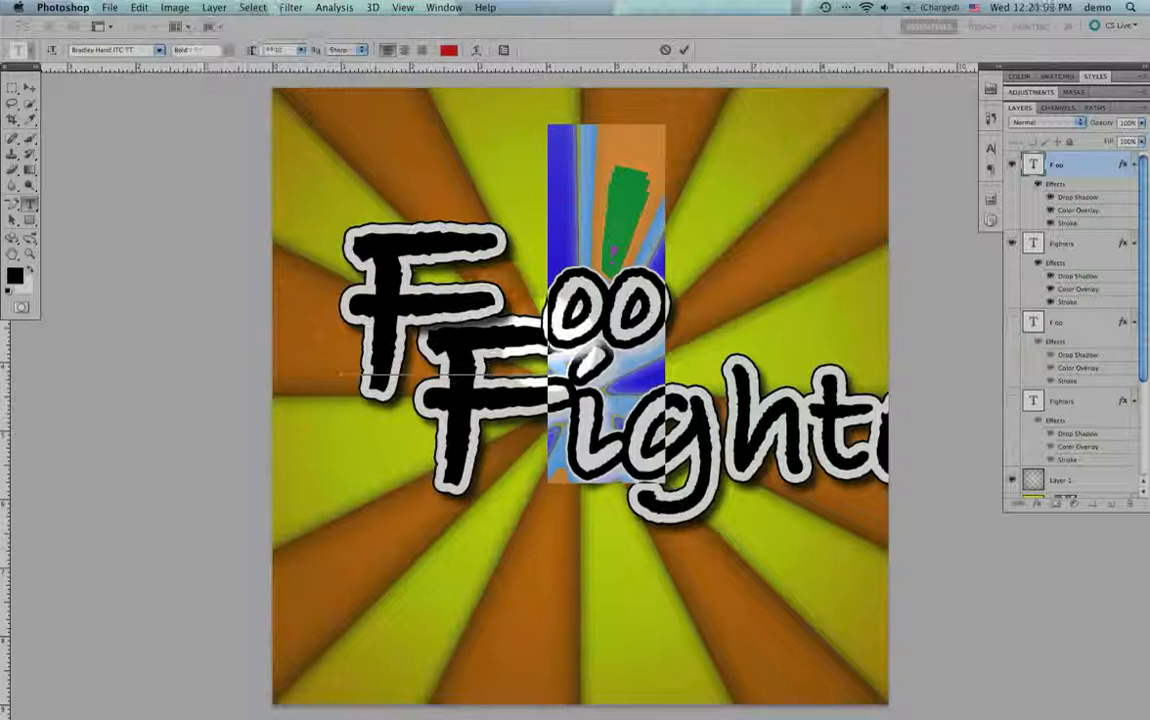
# Tighten the kerning between the F and "oo" in the Foo text so the letters sit close together, and commit the edit.
pyautogui.click(526, 321)
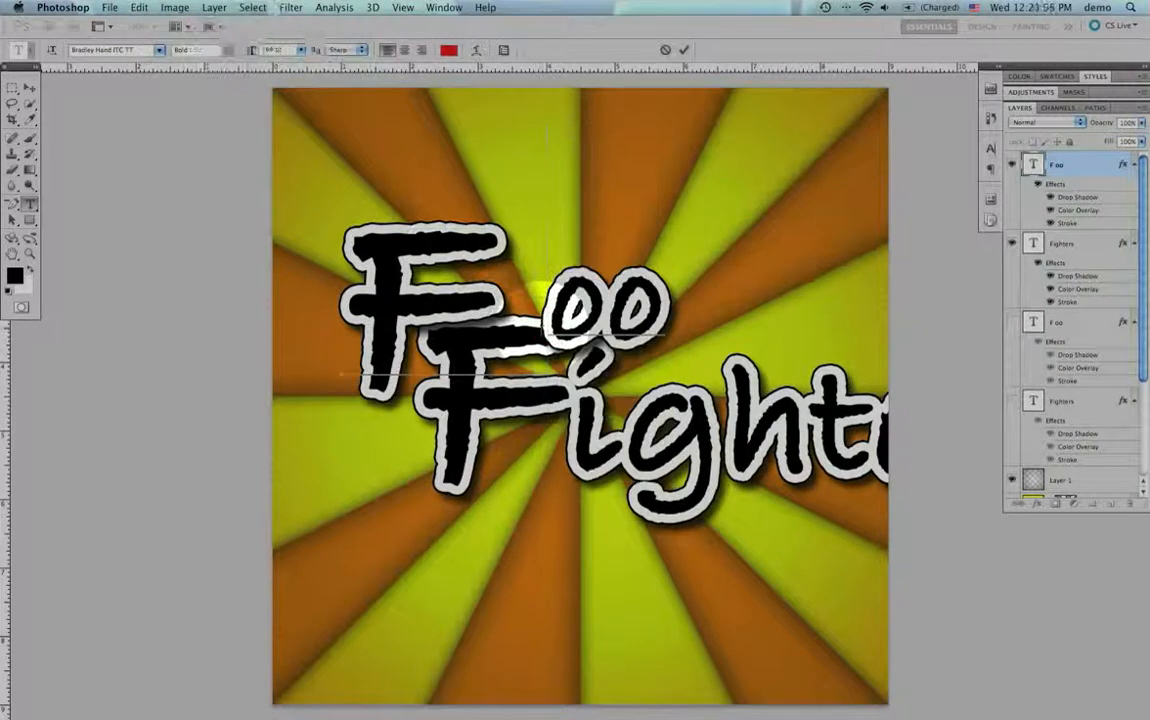
pyautogui.hotkey('alt', 'Left')
pyautogui.hotkey('alt', 'Left')
pyautogui.hotkey('alt', 'Left')
pyautogui.hotkey('alt', 'Left')
pyautogui.hotkey('alt', 'Left')
pyautogui.hotkey('alt', 'Left')
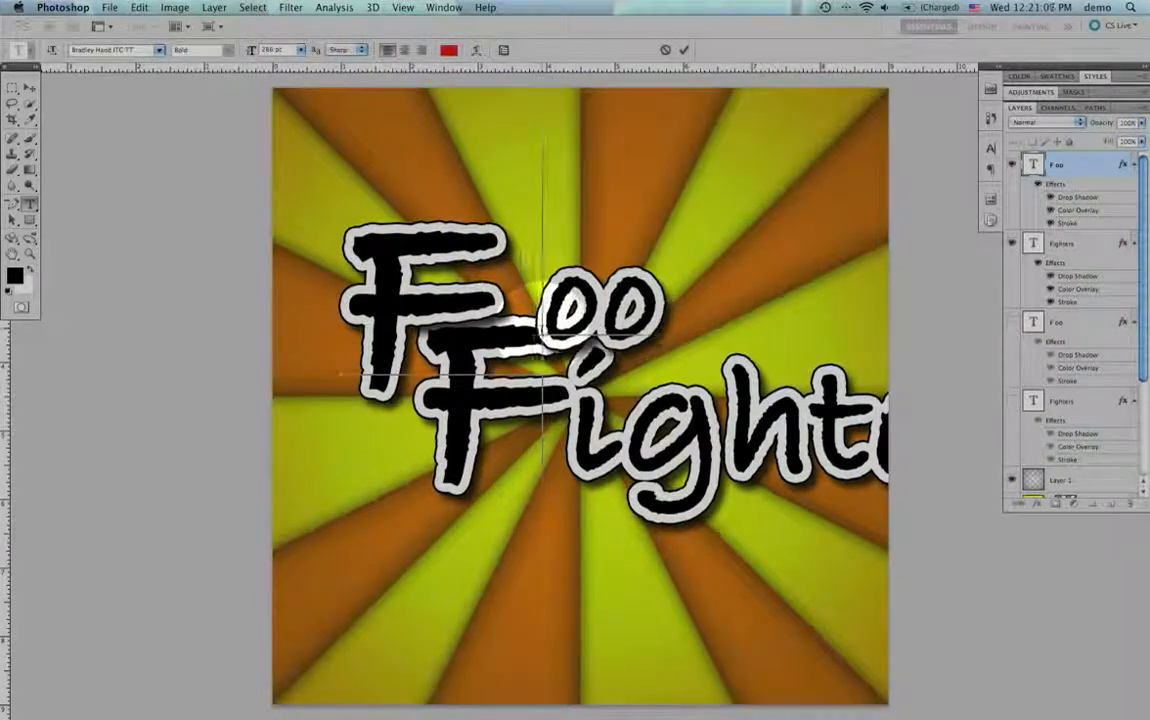
pyautogui.hotkey('alt', 'Left')
pyautogui.hotkey('alt', 'Left')
pyautogui.hotkey('alt', 'Left')
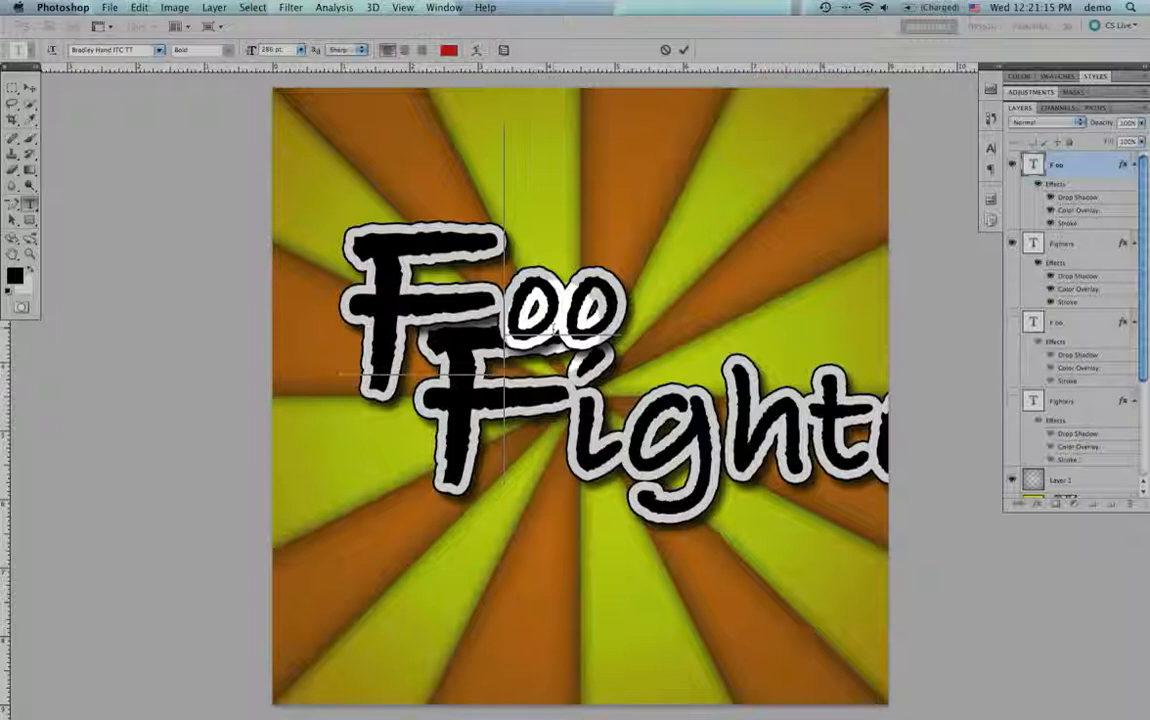
pyautogui.press('super+Return')
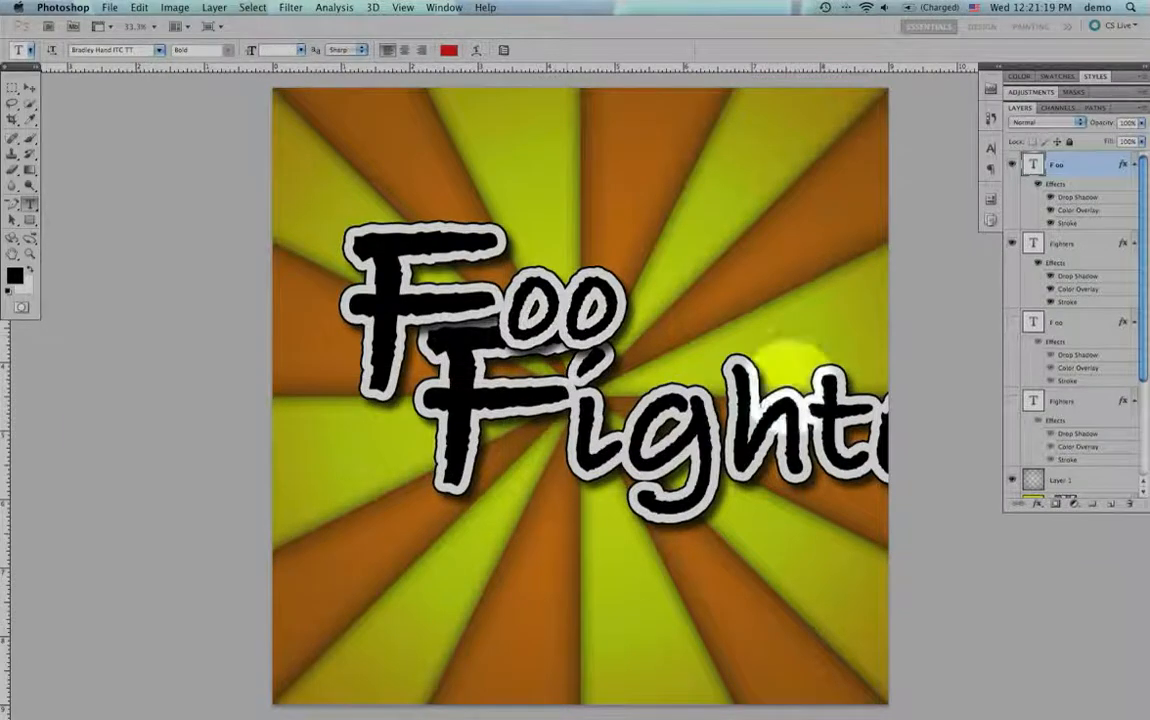
# Reduce the letters "ighters" in the Fighters copy text to 145 pt, close to the size of "oo", and commit the edit.
pyautogui.moveTo(526, 307); pyautogui.dragTo(622, 309)
pyautogui.click(270, 50)
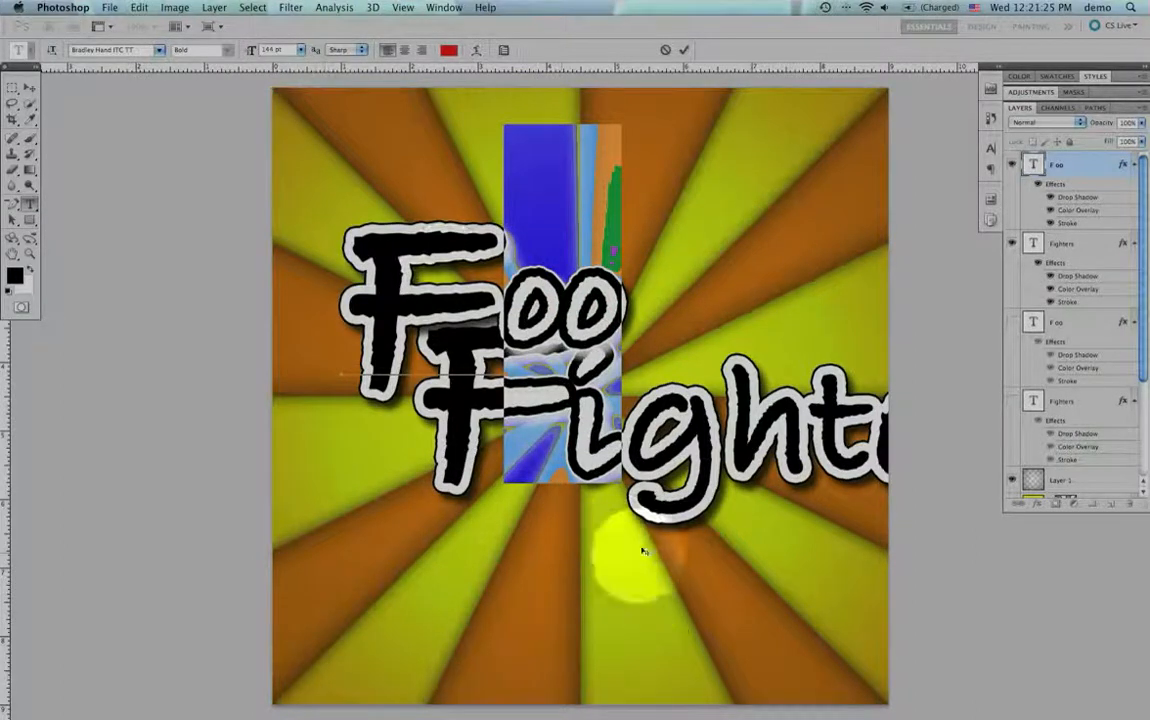
pyautogui.click(1042, 248)
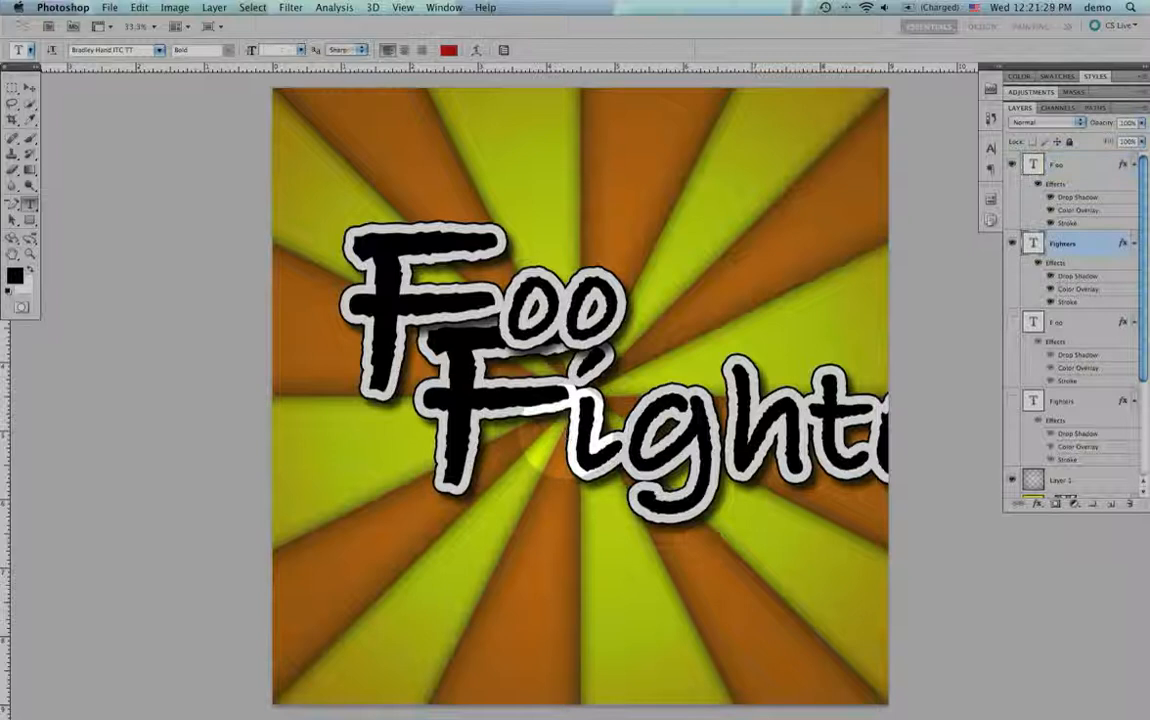
pyautogui.moveTo(574, 437); pyautogui.dragTo(1070, 460)
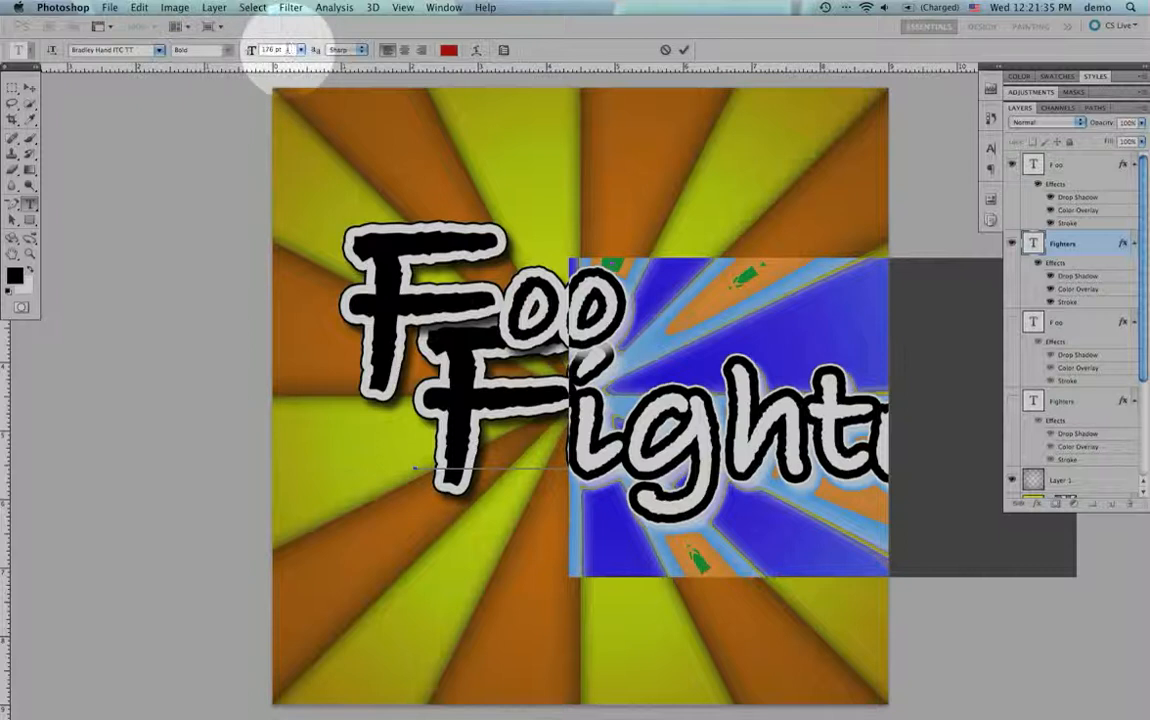
pyautogui.click(301, 49)
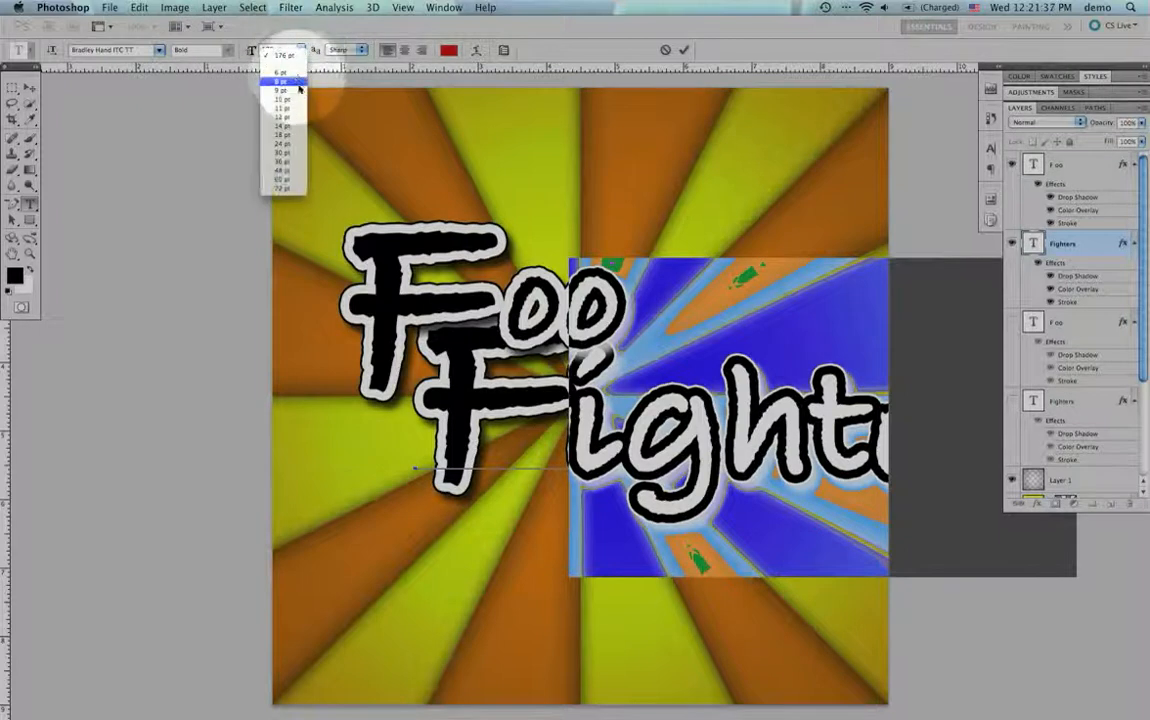
pyautogui.click(283, 47)
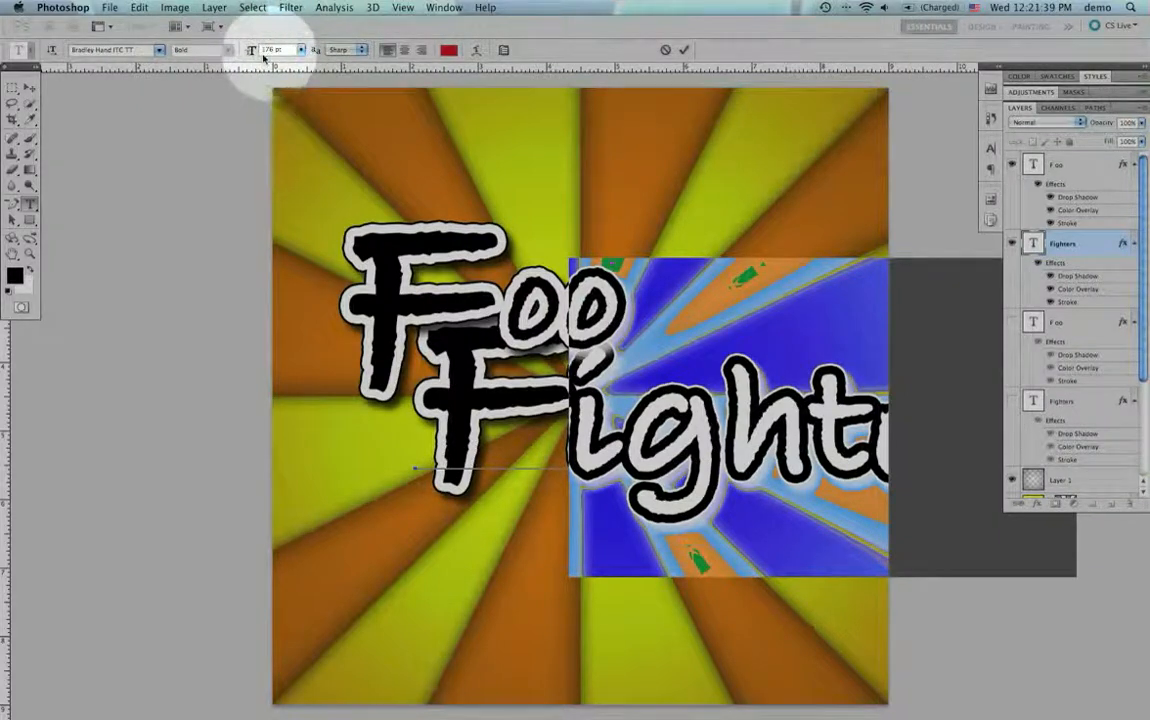
pyautogui.moveTo(250, 49); pyautogui.dragTo(228, 51)
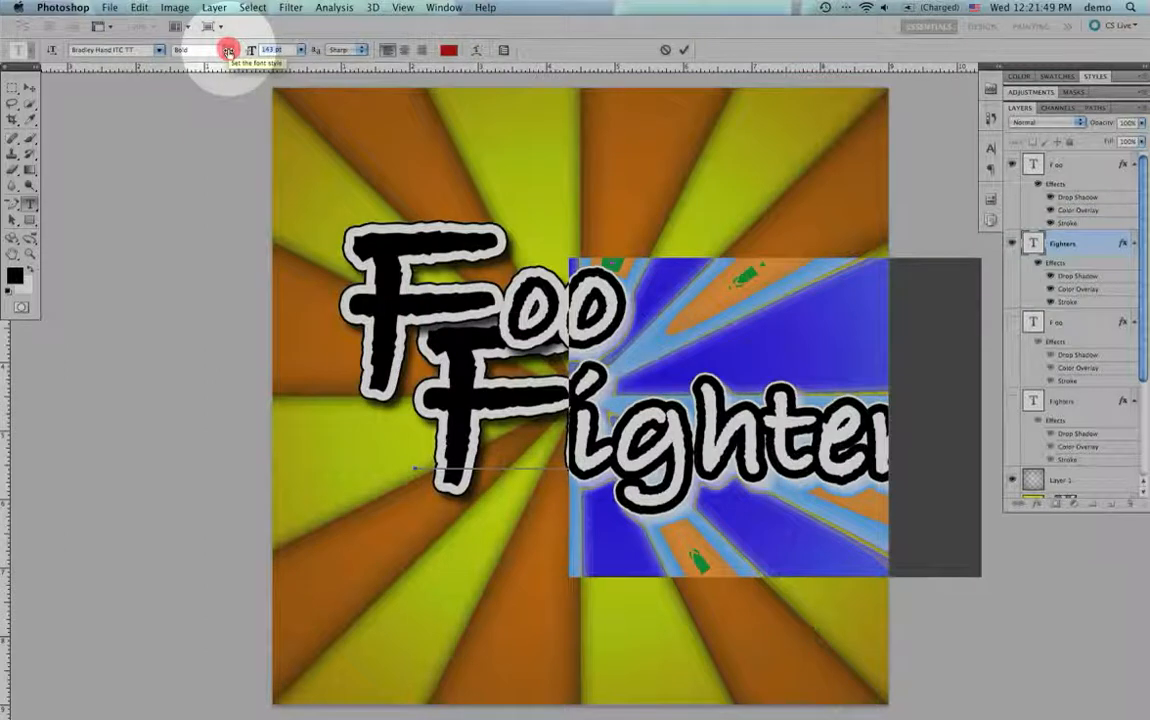
pyautogui.moveTo(228, 50); pyautogui.dragTo(229, 50)
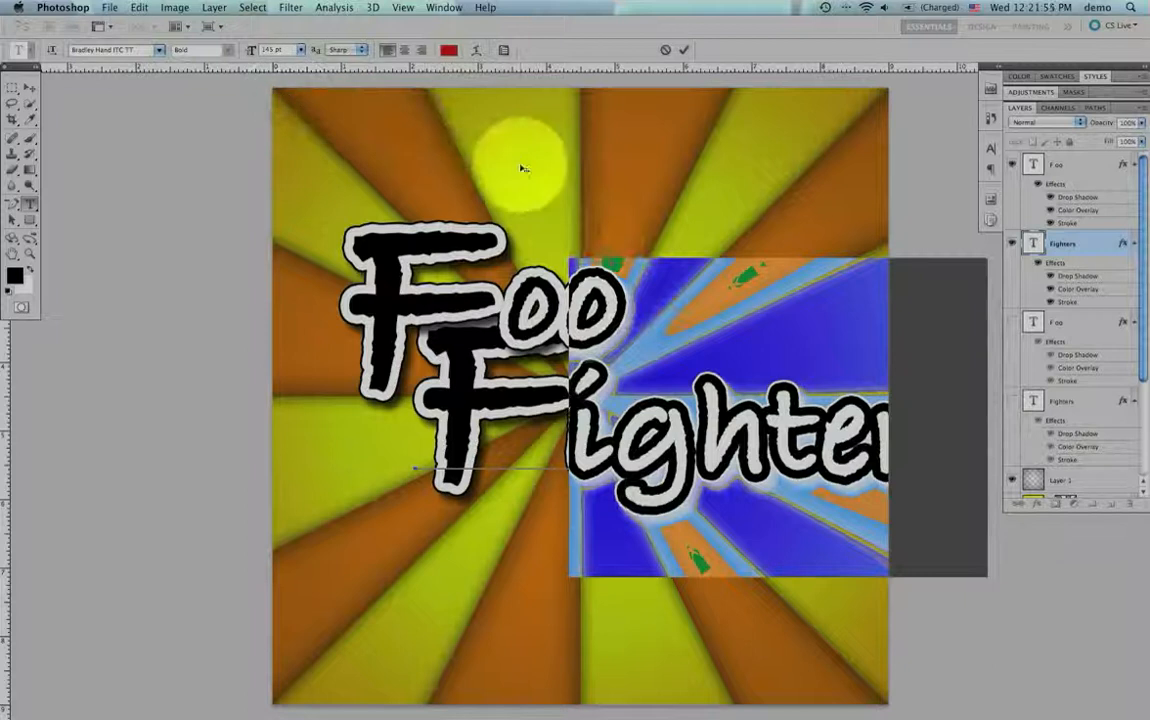
pyautogui.hotkey('ctrl', 'Return')
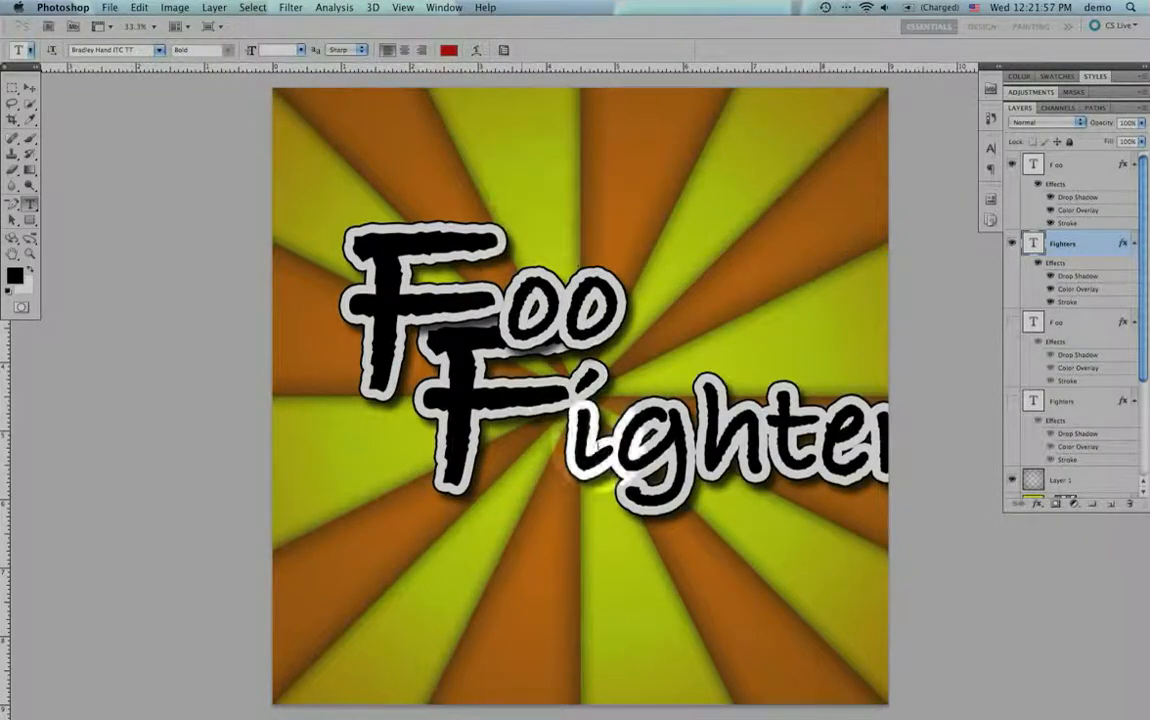
# Move the Foo and Fighters text copies together toward the left edge of the canvas.
pyautogui.keyDown('shift'); pyautogui.click(1040, 162); pyautogui.keyUp('shift')
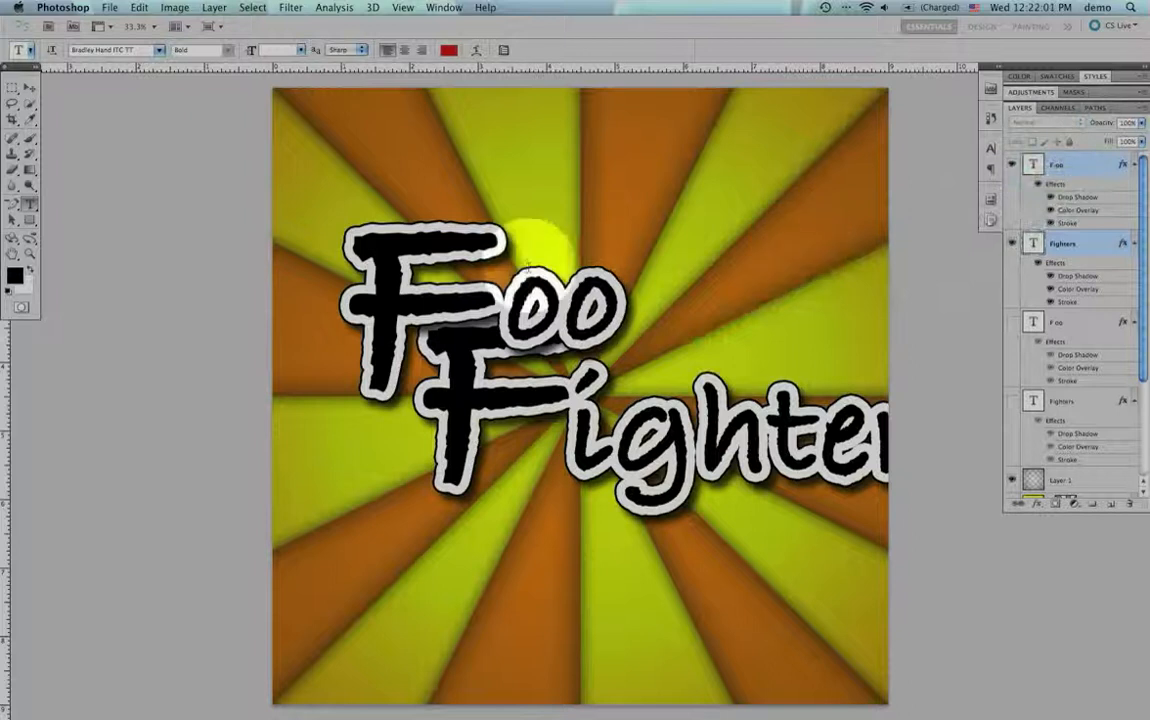
pyautogui.press('v')
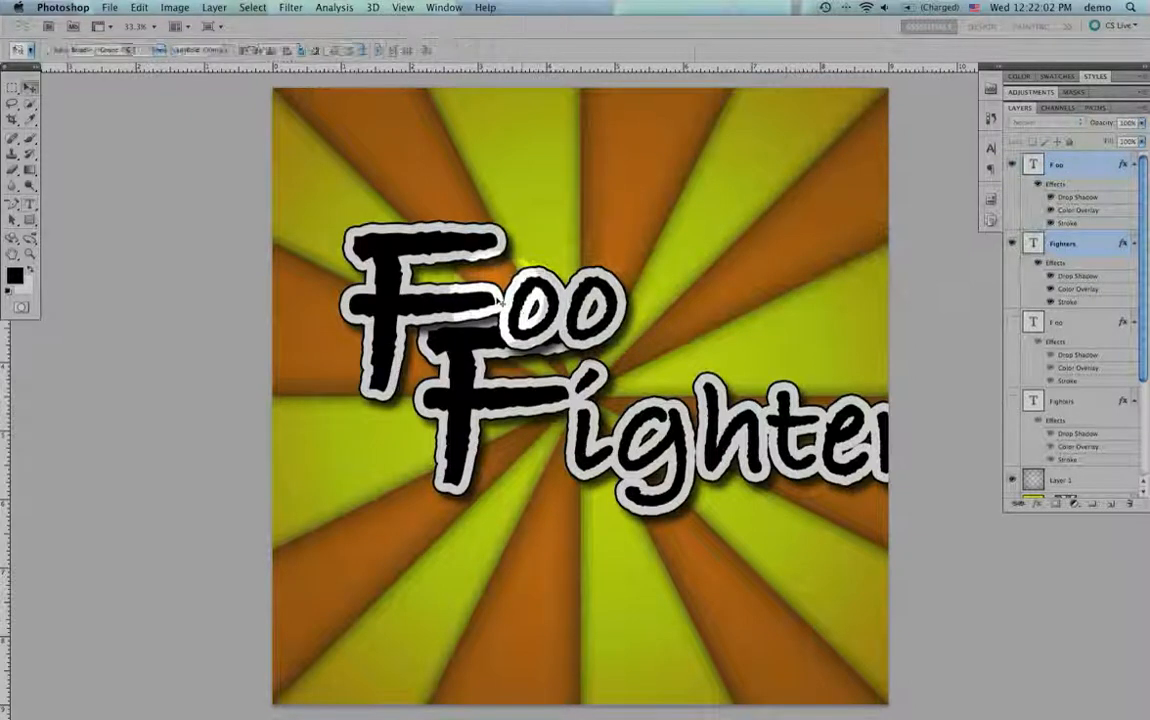
pyautogui.moveTo(455, 300); pyautogui.dragTo(385, 295)
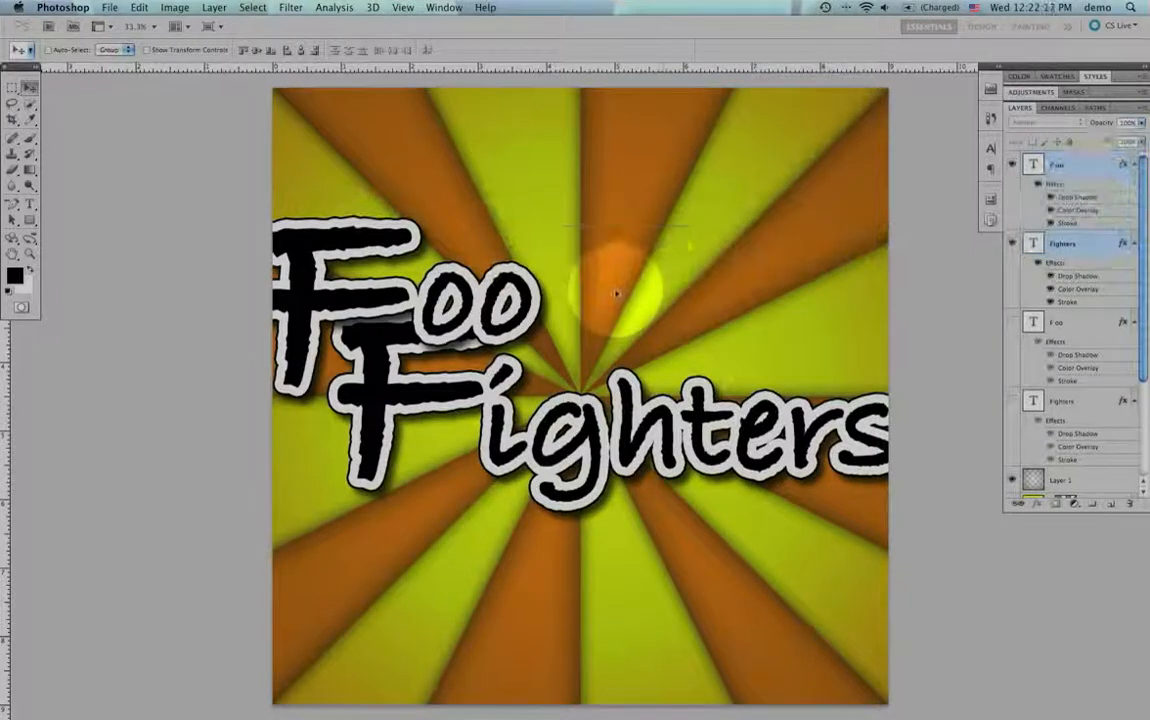
# Transform both text copies together, rotating them about 32° counterclockwise and scaling them to about 85%, placed across the middle of the canvas.
pyautogui.press('super+t')
pyautogui.moveTo(904, 212); pyautogui.dragTo(808, 130)
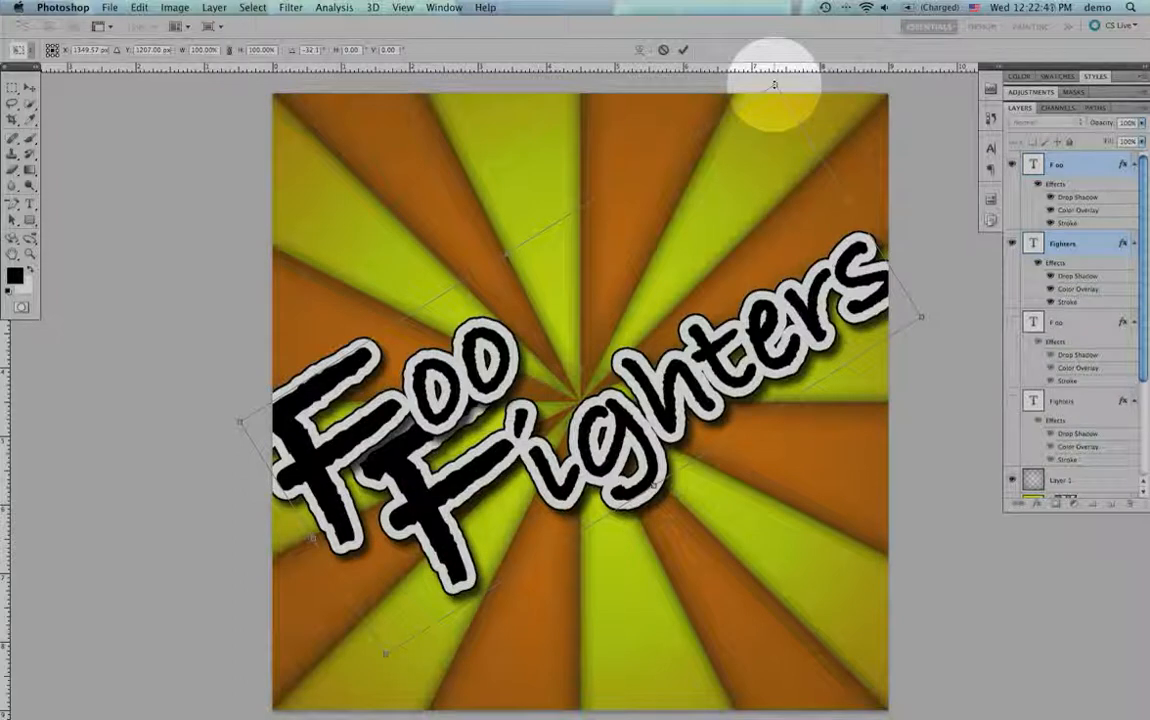
pyautogui.moveTo(774, 85); pyautogui.dragTo(696, 310)
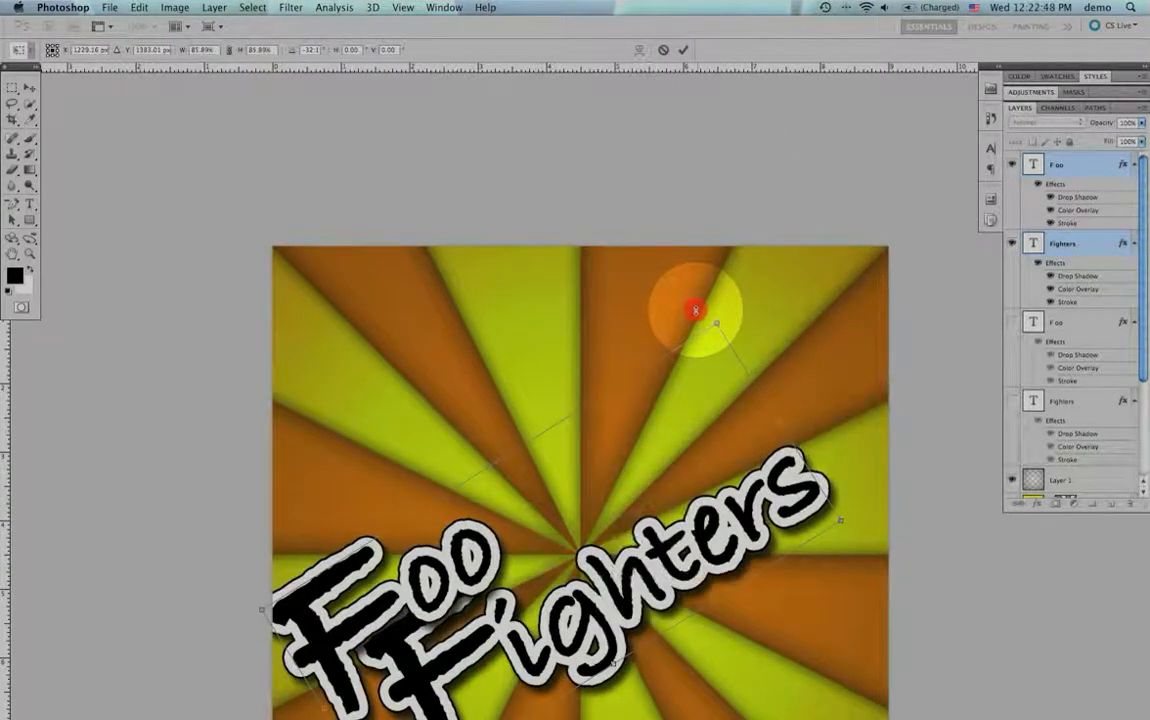
pyautogui.press('super+0')
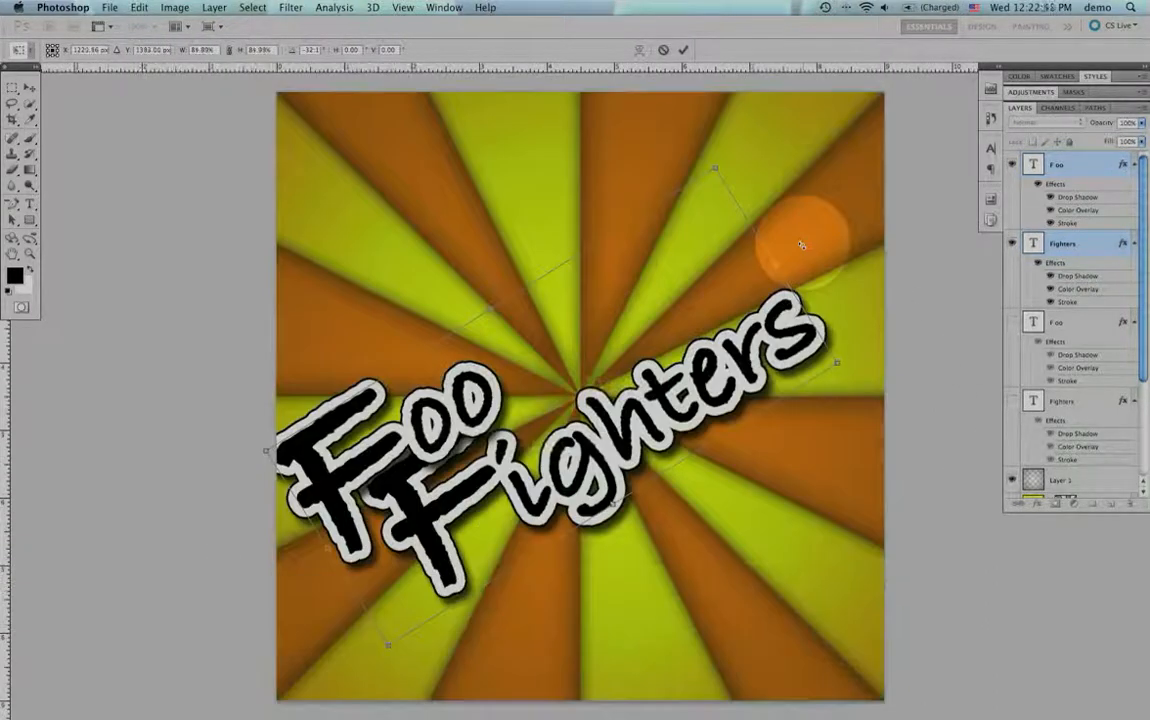
pyautogui.moveTo(691, 401); pyautogui.dragTo(720, 364)
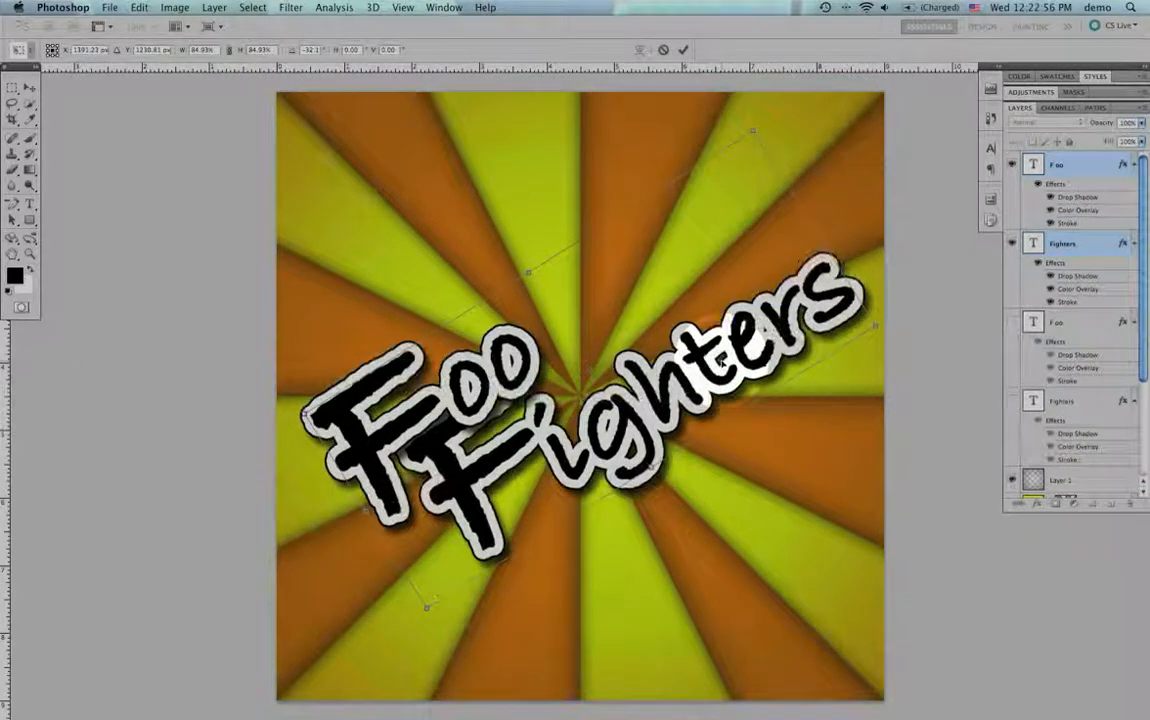
pyautogui.click(685, 51)
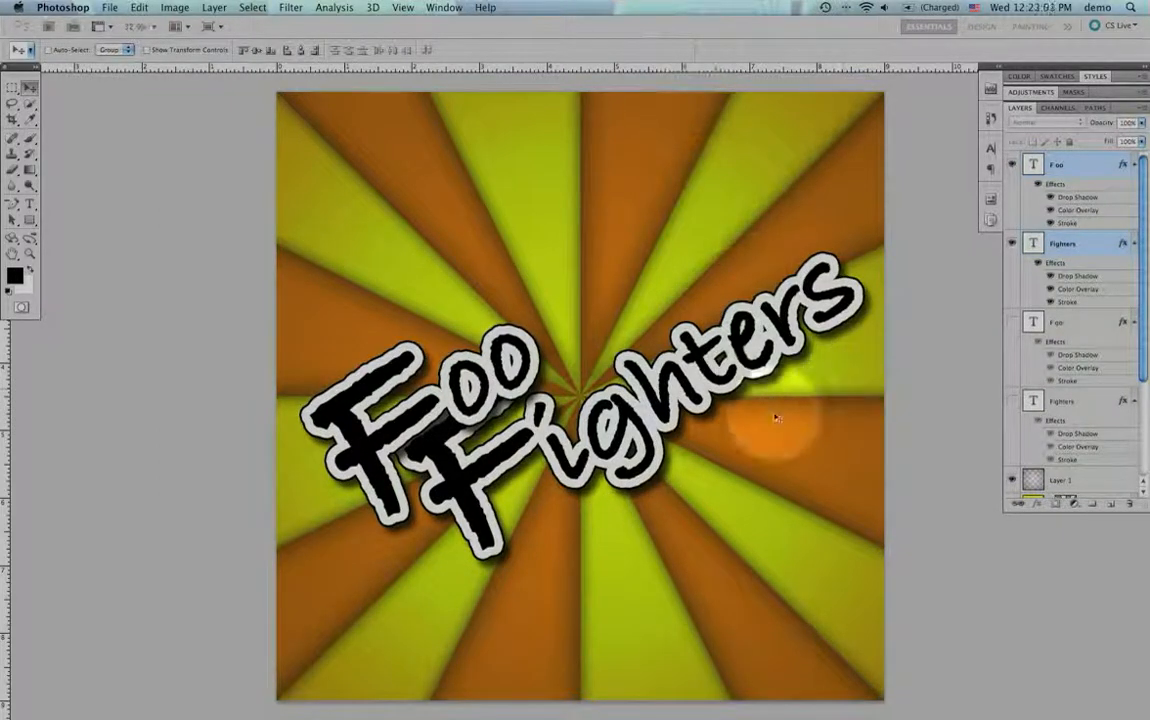
# Shift only the copied Foo text slightly up and left to separate it from Fighters.
pyautogui.click(1055, 322)
pyautogui.click(1045, 165)
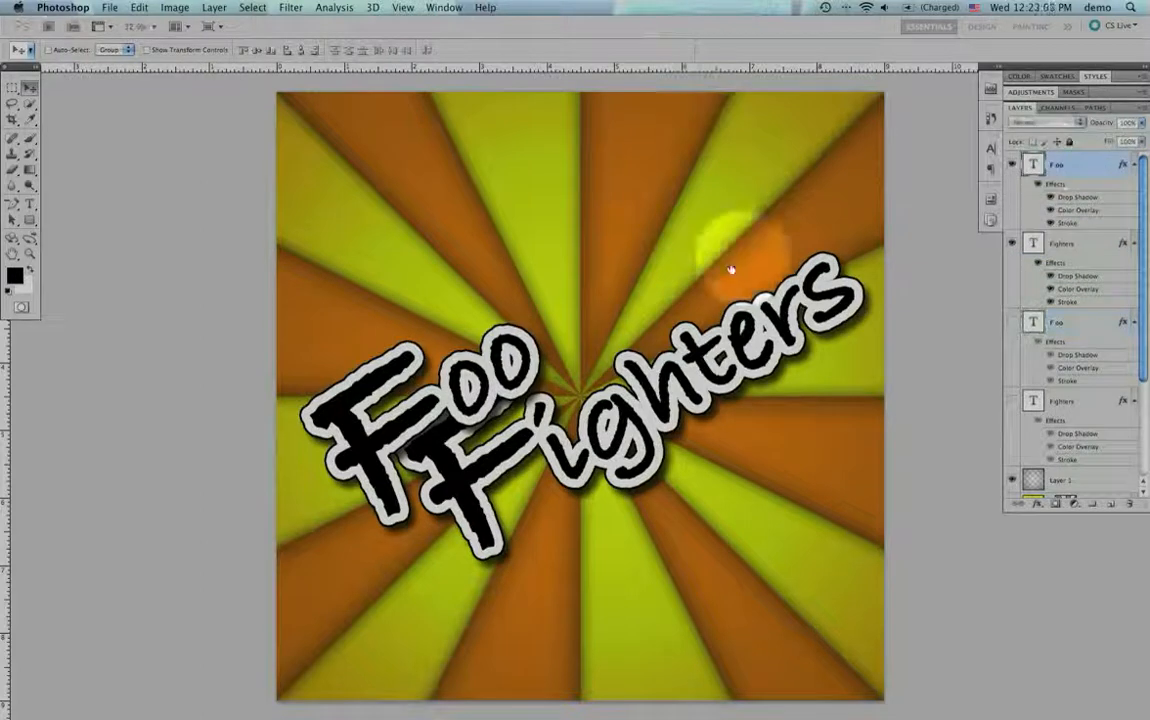
pyautogui.moveTo(500, 374)
pyautogui.mouseDown()
pyautogui.moveTo(480, 372)
pyautogui.moveTo(492, 360)
pyautogui.mouseUp()
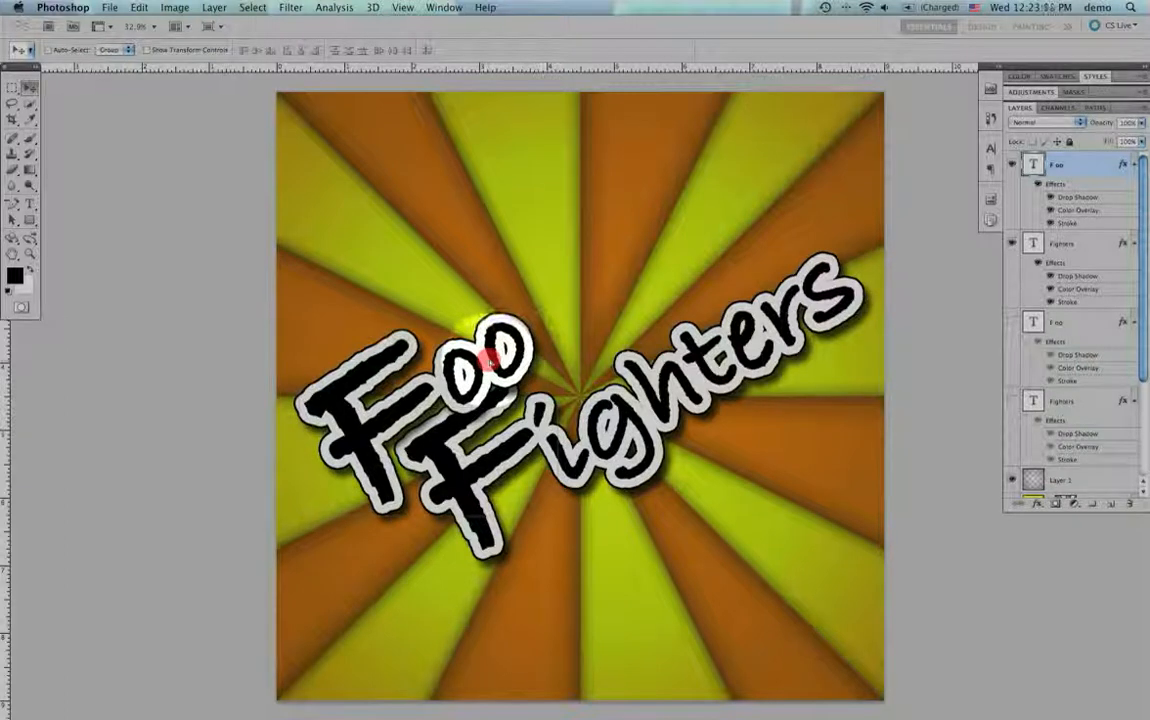
pyautogui.moveTo(489, 359); pyautogui.dragTo(481, 361)
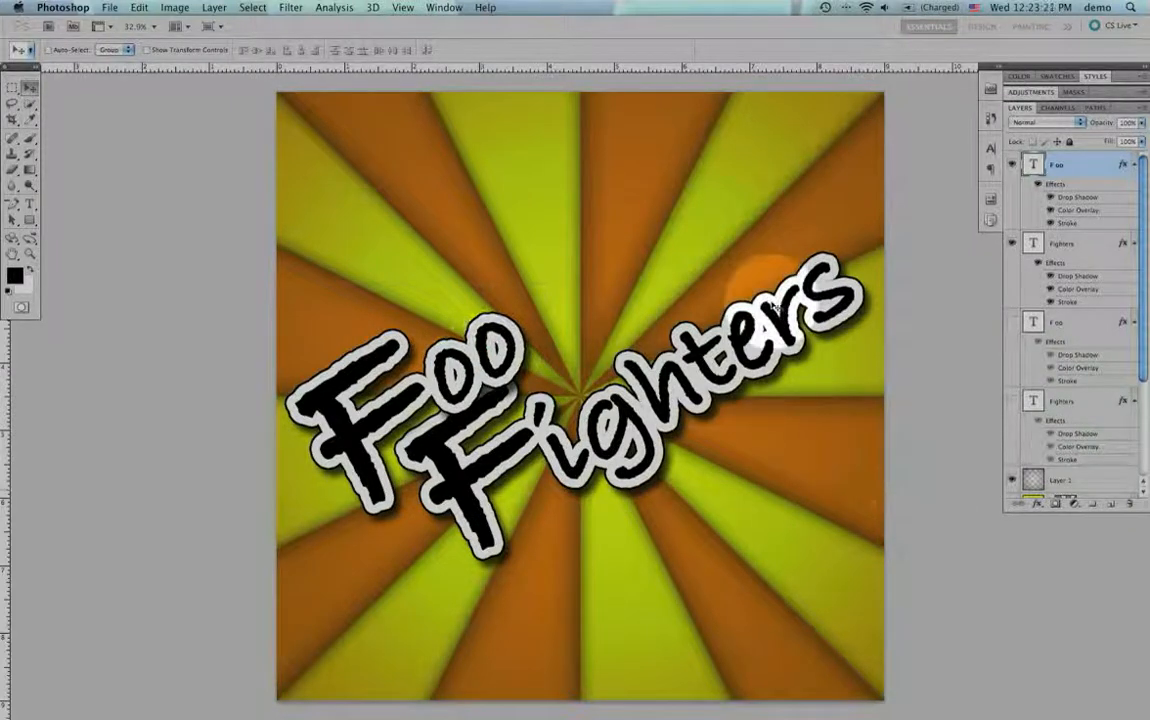
# Save the current layout as a new layer comp named "Bradley rotate", including visibility, position and appearance.
pyautogui.click(990, 198)
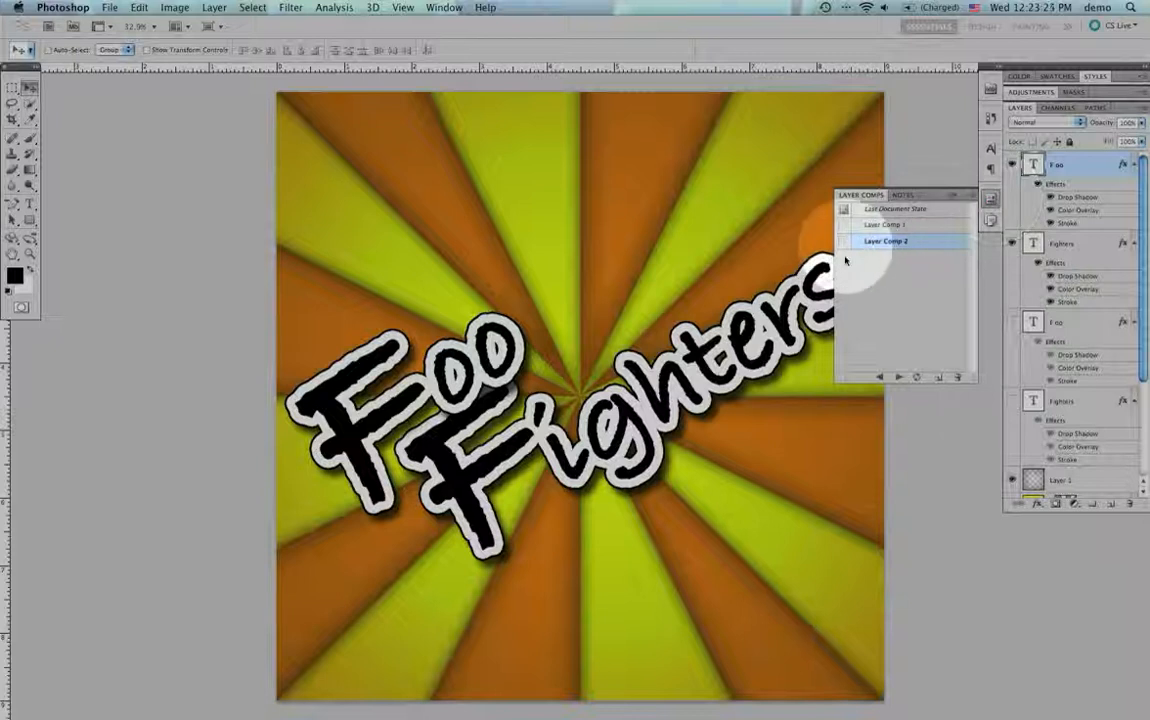
pyautogui.click(895, 292)
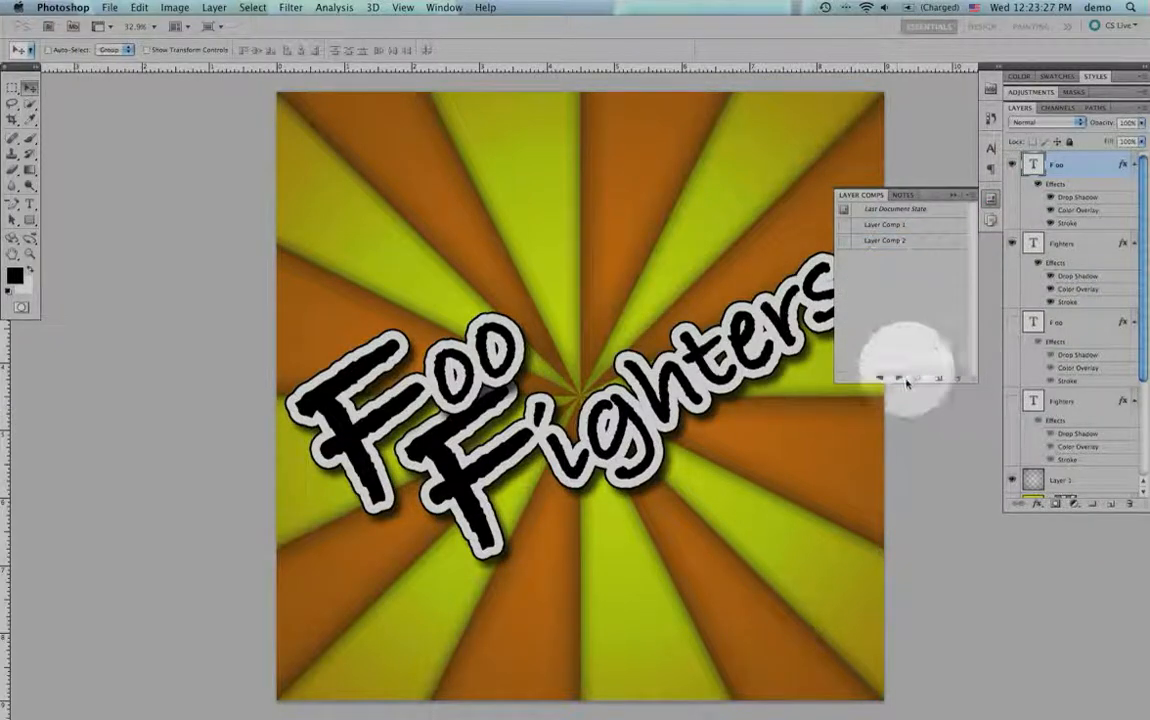
pyautogui.click(938, 381)
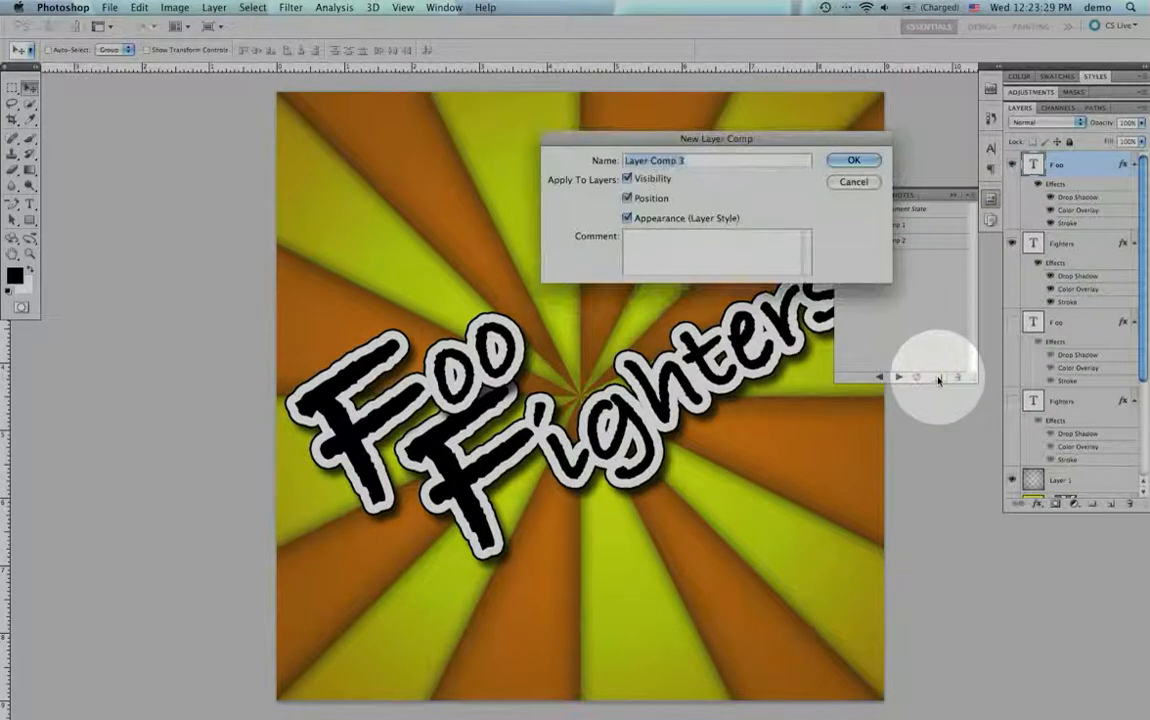
pyautogui.write('N')
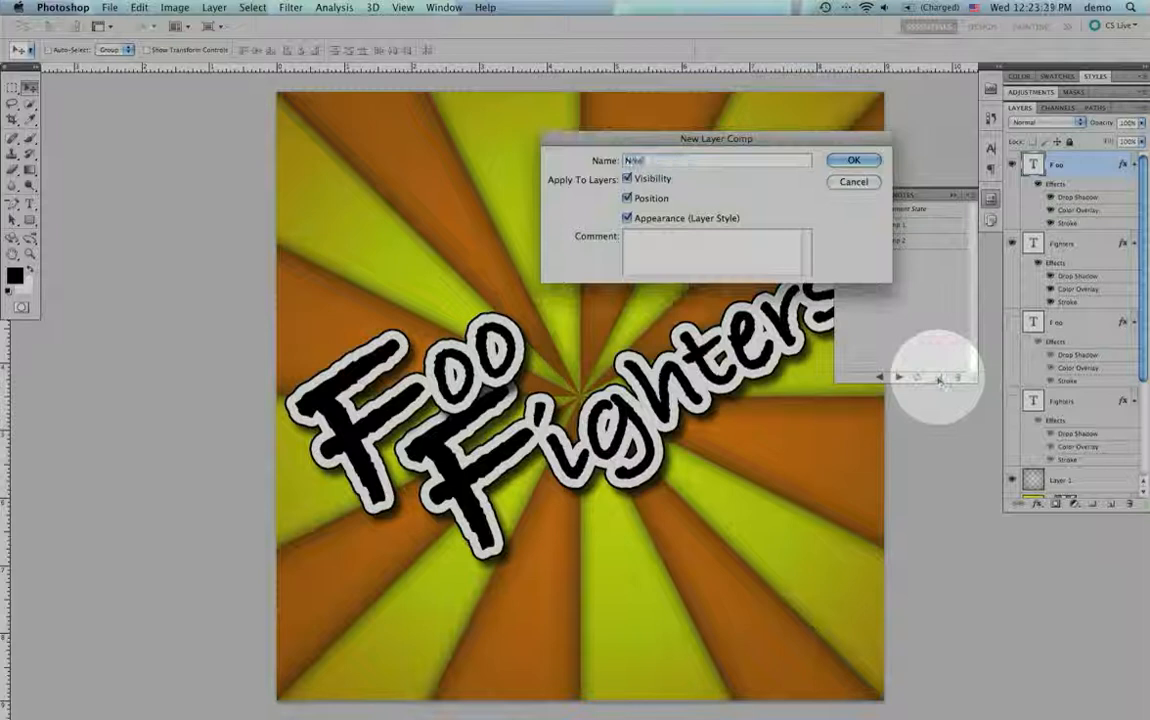
pyautogui.write('Bradley rotate')
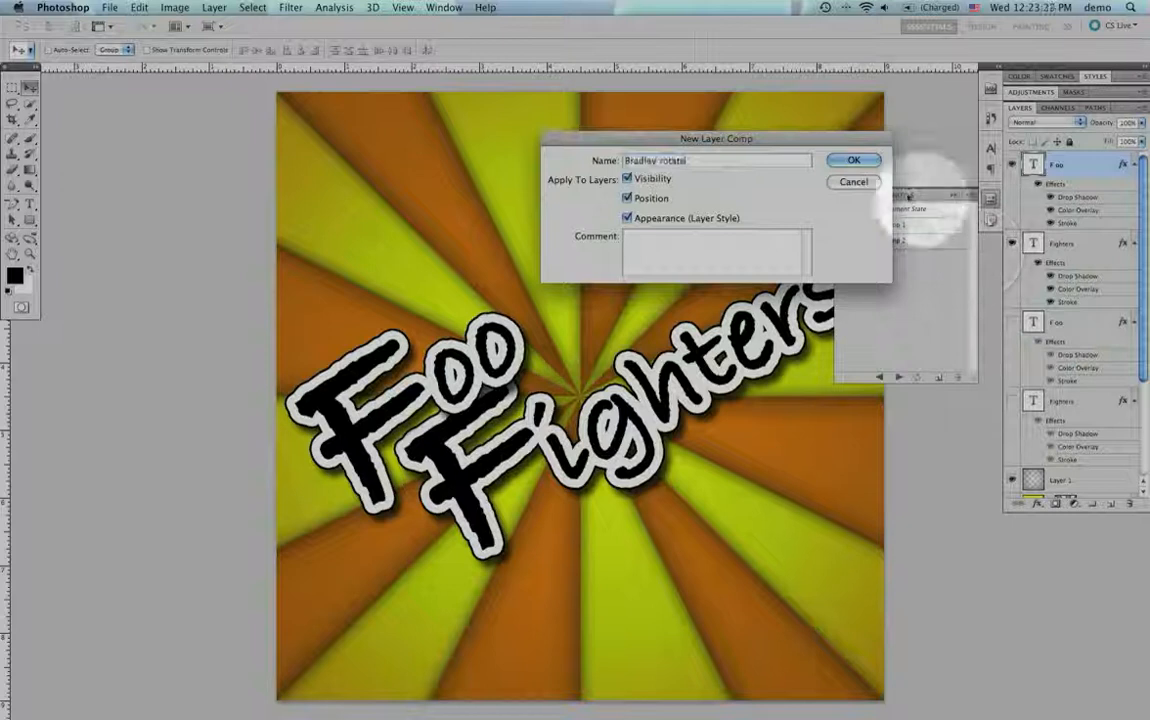
pyautogui.click(849, 162)
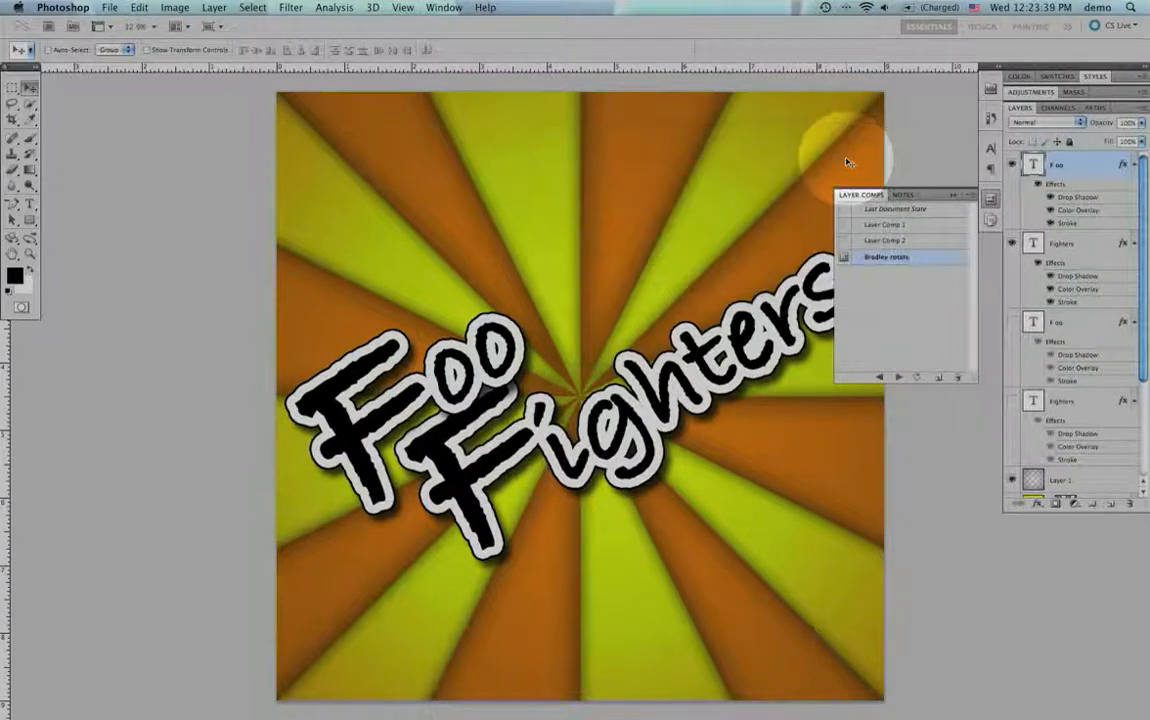
# Compare the saved designs by applying Layer Comp 1, Layer Comp 2 and Bradley rotate in turn, and review the layer stack.
pyautogui.click(843, 226)
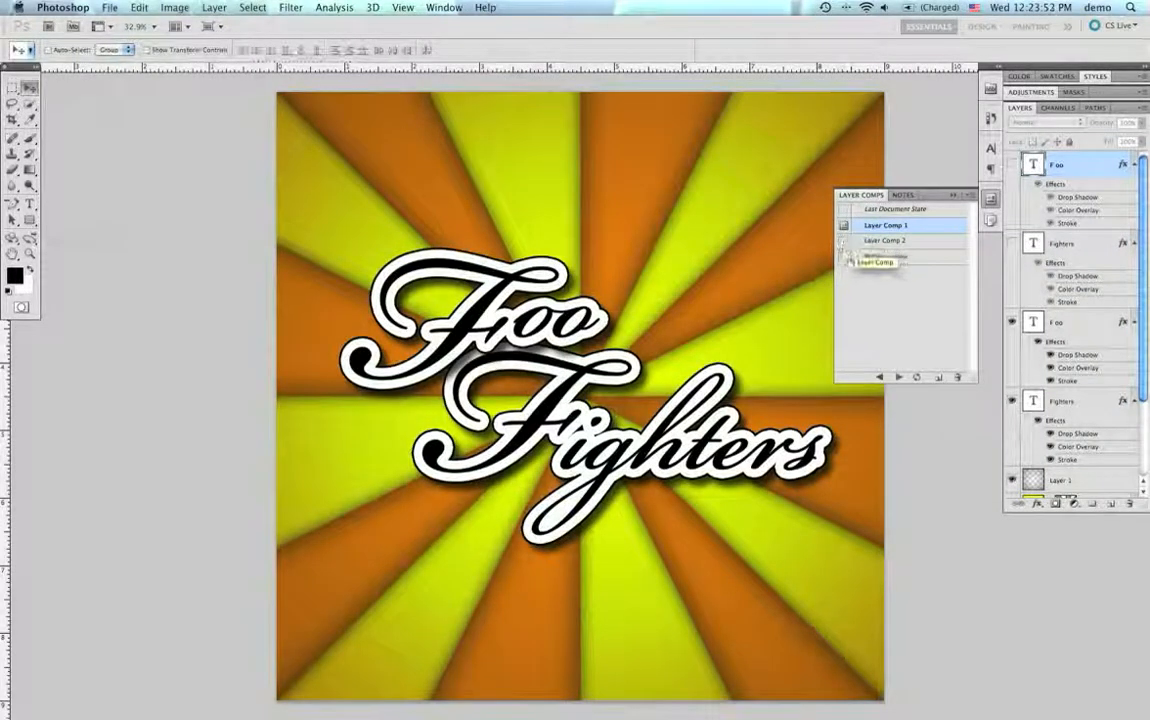
pyautogui.moveTo(843, 245); pyautogui.dragTo(844, 246)
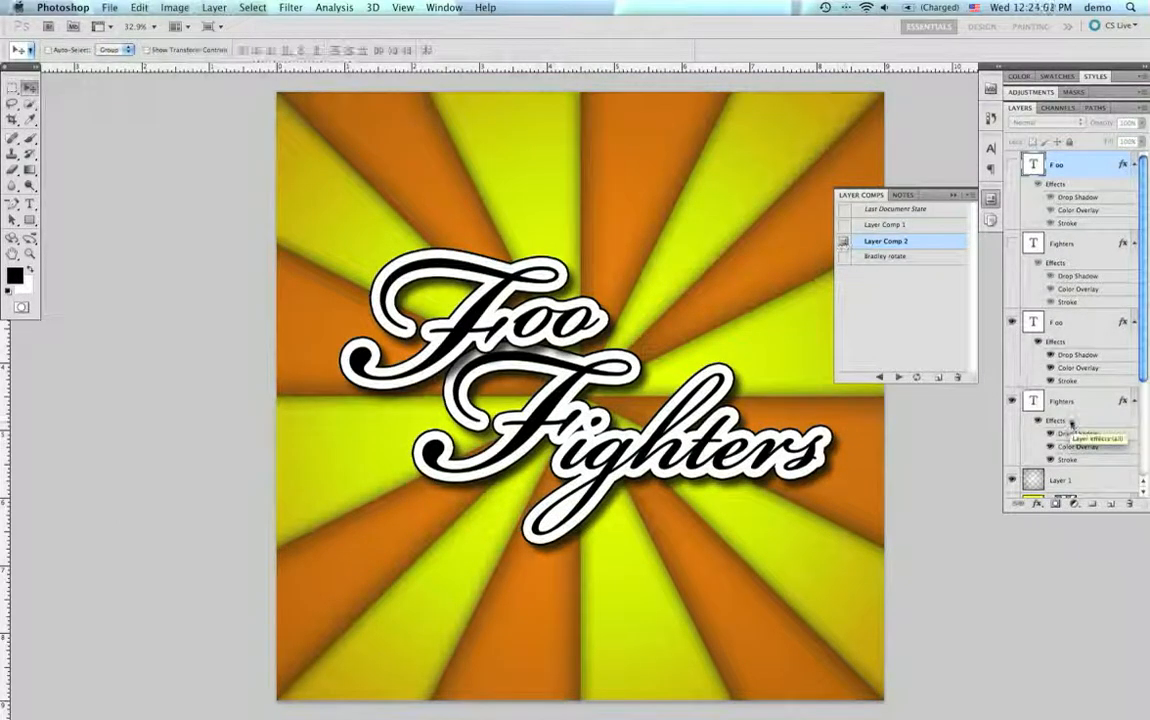
pyautogui.scroll(-5, 1146, 450)
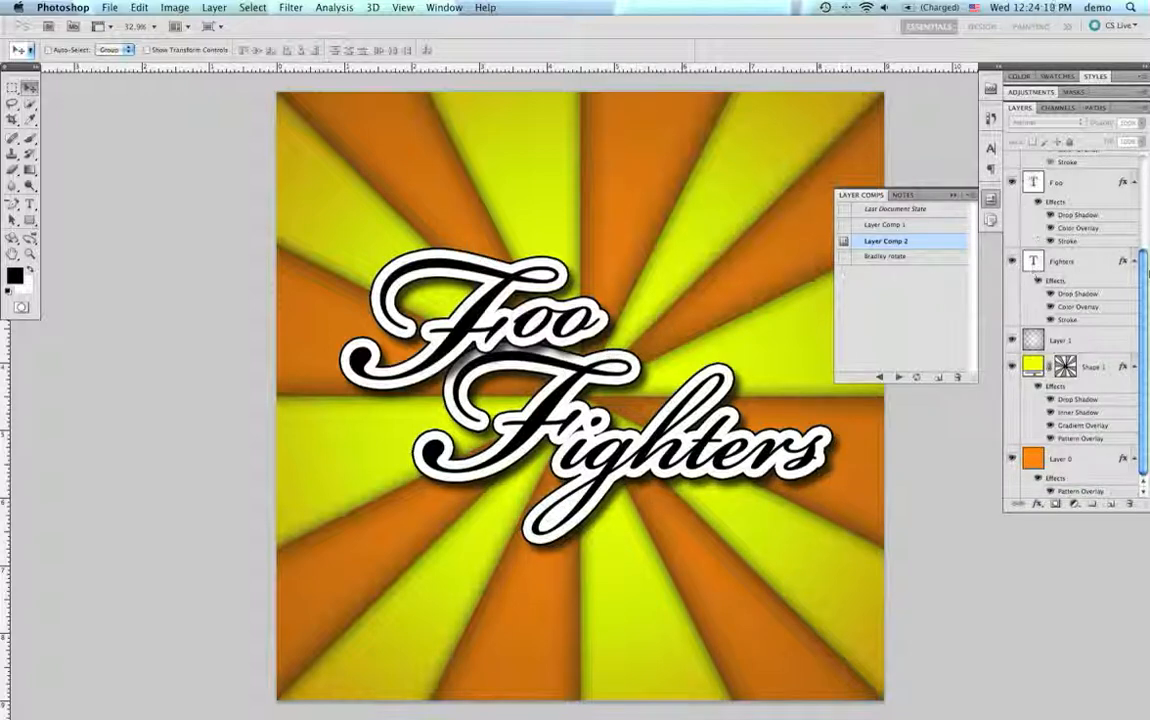
pyautogui.moveTo(1143, 268); pyautogui.dragTo(1146, 160)
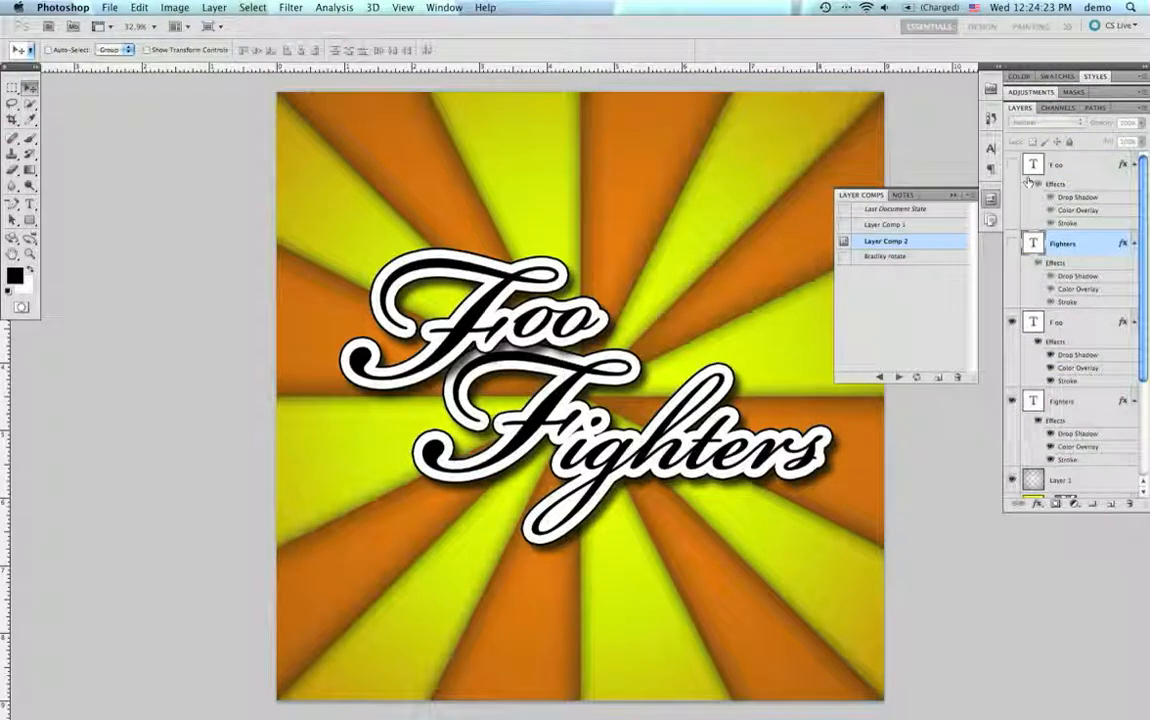
pyautogui.click(843, 257)
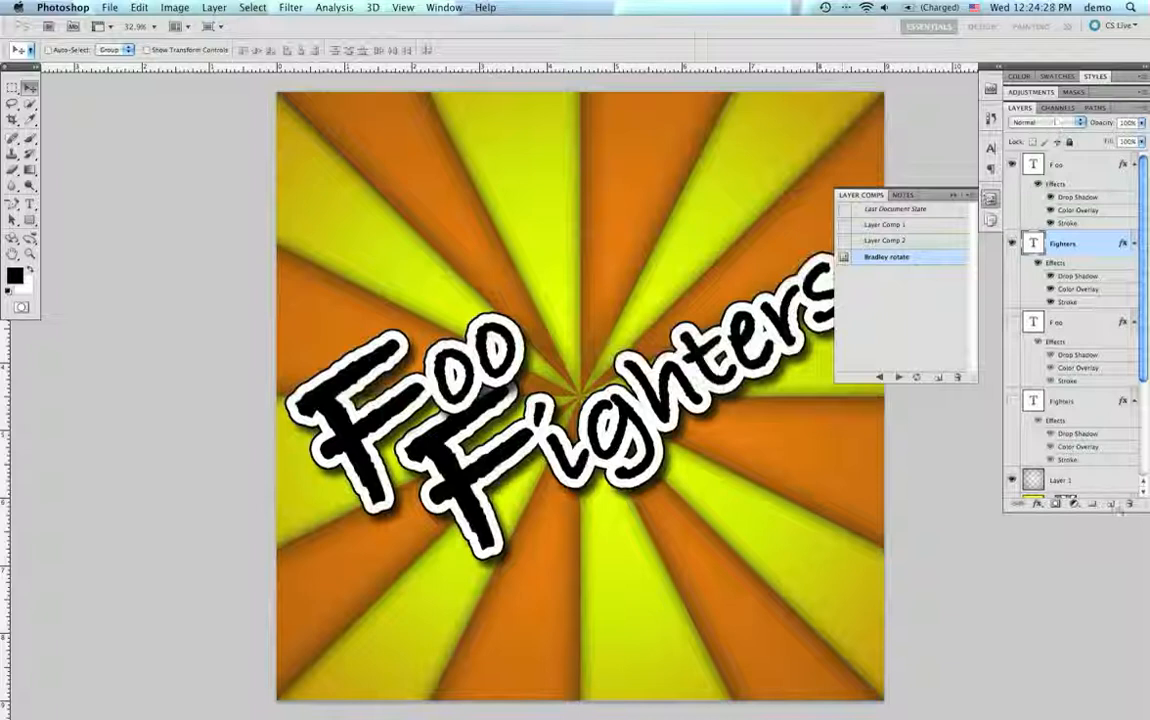
pyautogui.click(1109, 506)
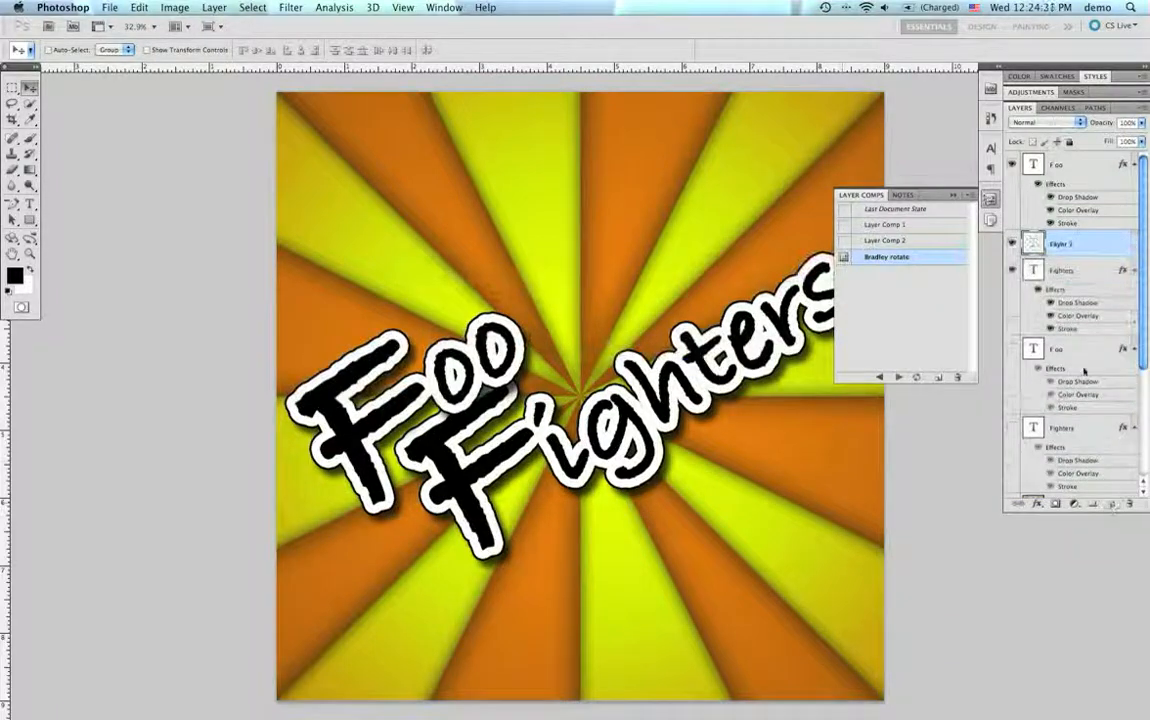
pyautogui.moveTo(1069, 407); pyautogui.dragTo(1085, 471)
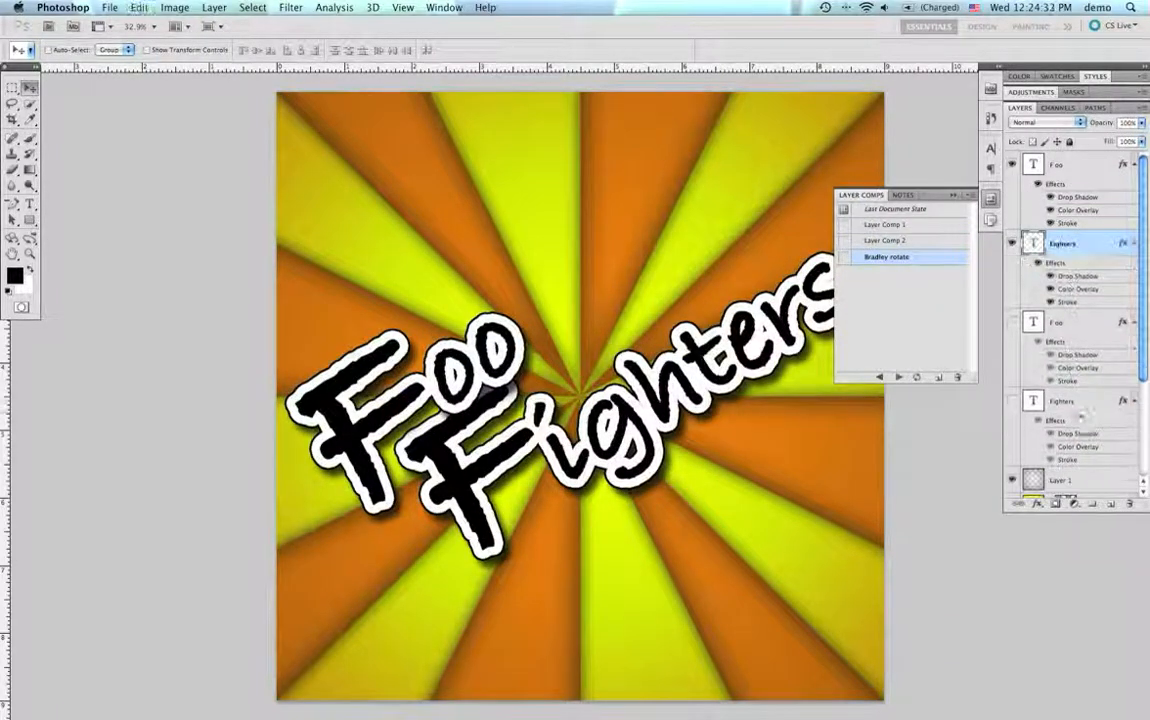
pyautogui.press('super+alt+z')
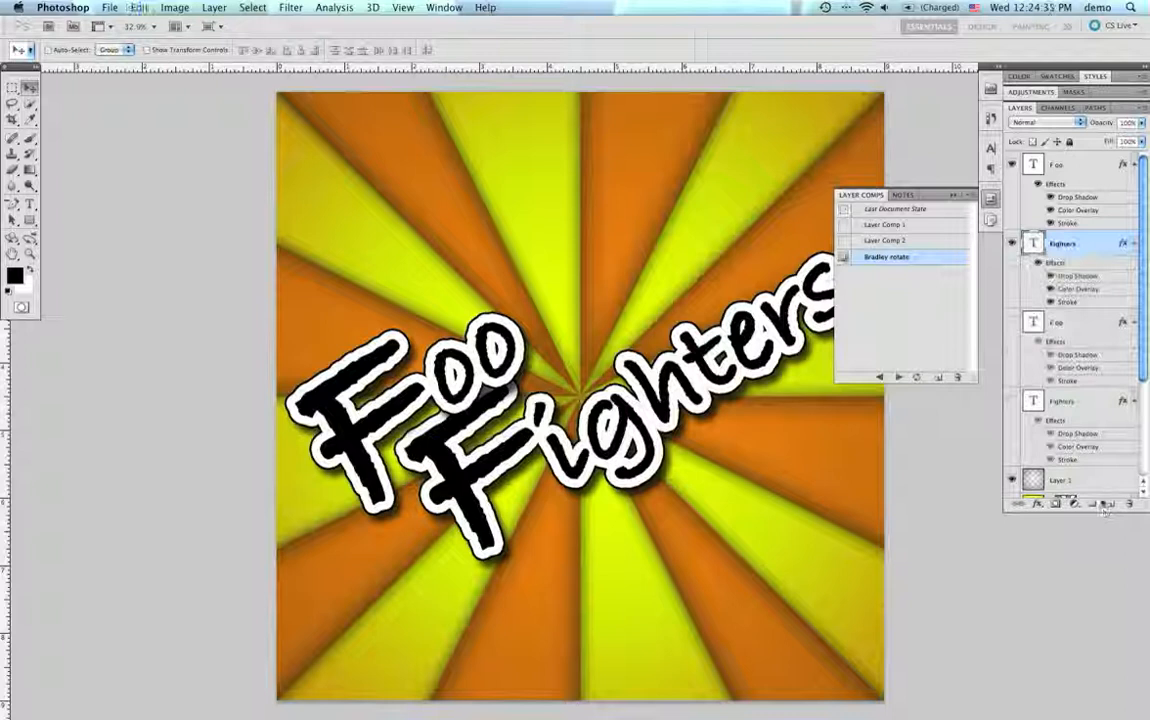
# Create a layer group above the Fighters copy layer and name it "Bradley".
pyautogui.click(1093, 505)
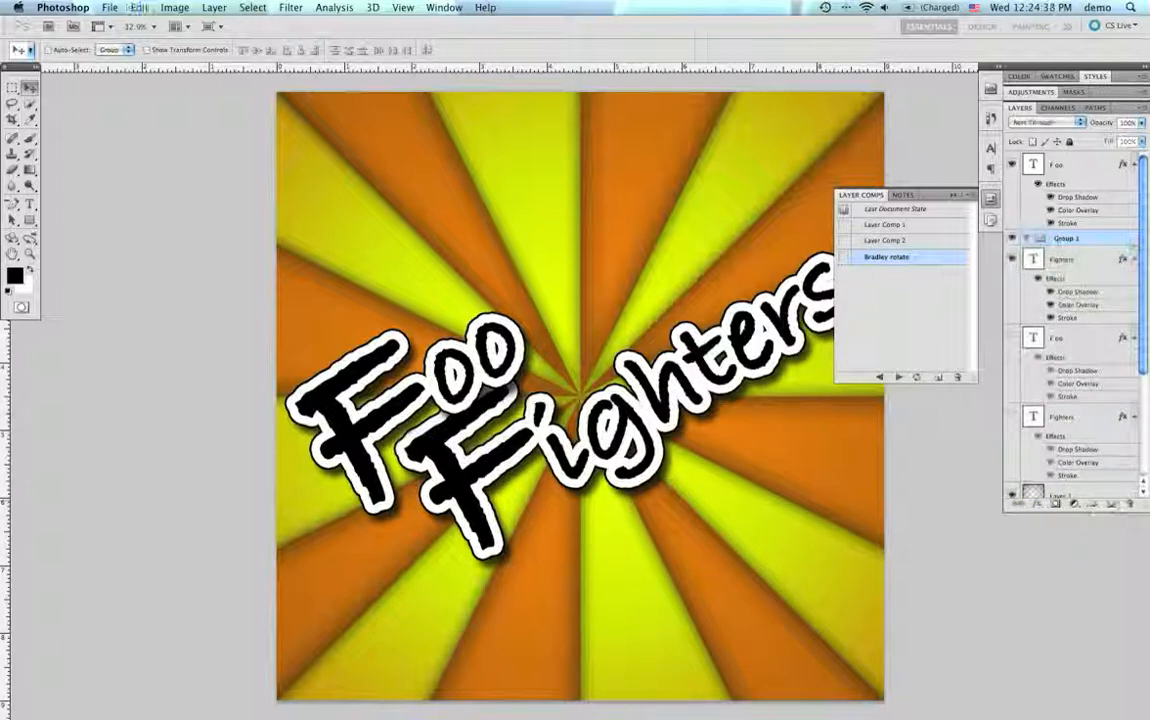
pyautogui.click(1058, 241)
pyautogui.write('Bradley')
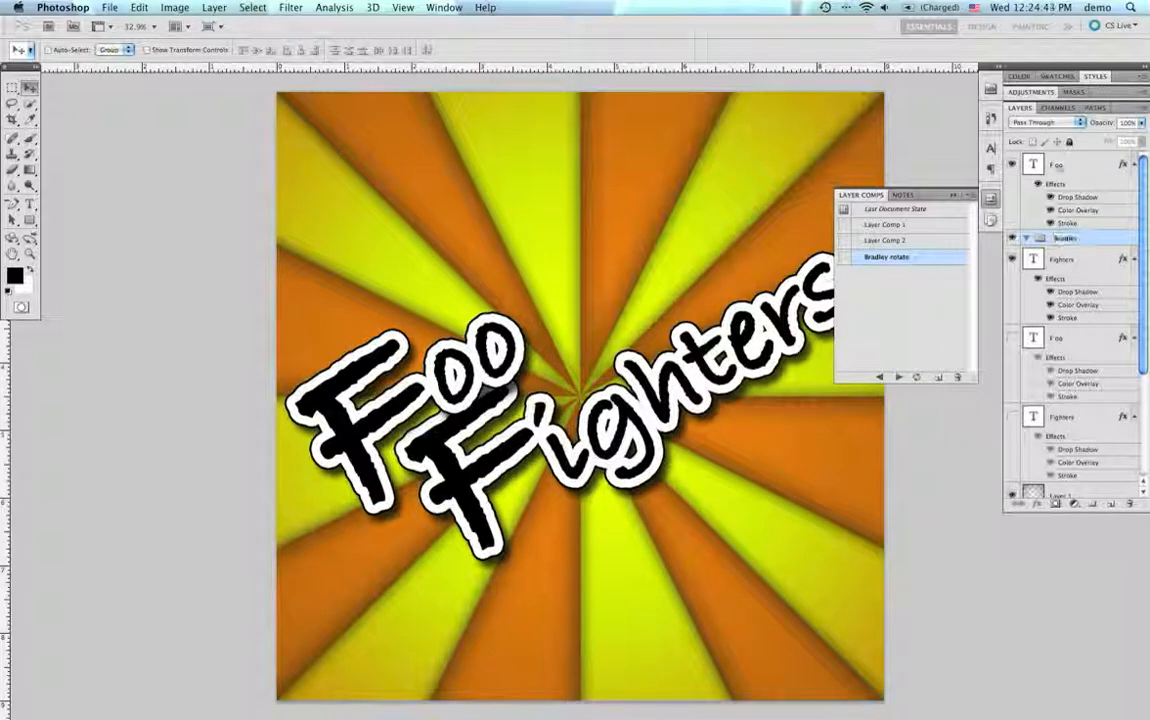
# Move the visible Foo and Fighters text copies into the Bradley group and collapse the group.
pyautogui.click(1056, 168)
pyautogui.moveTo(1056, 175); pyautogui.dragTo(1058, 236)
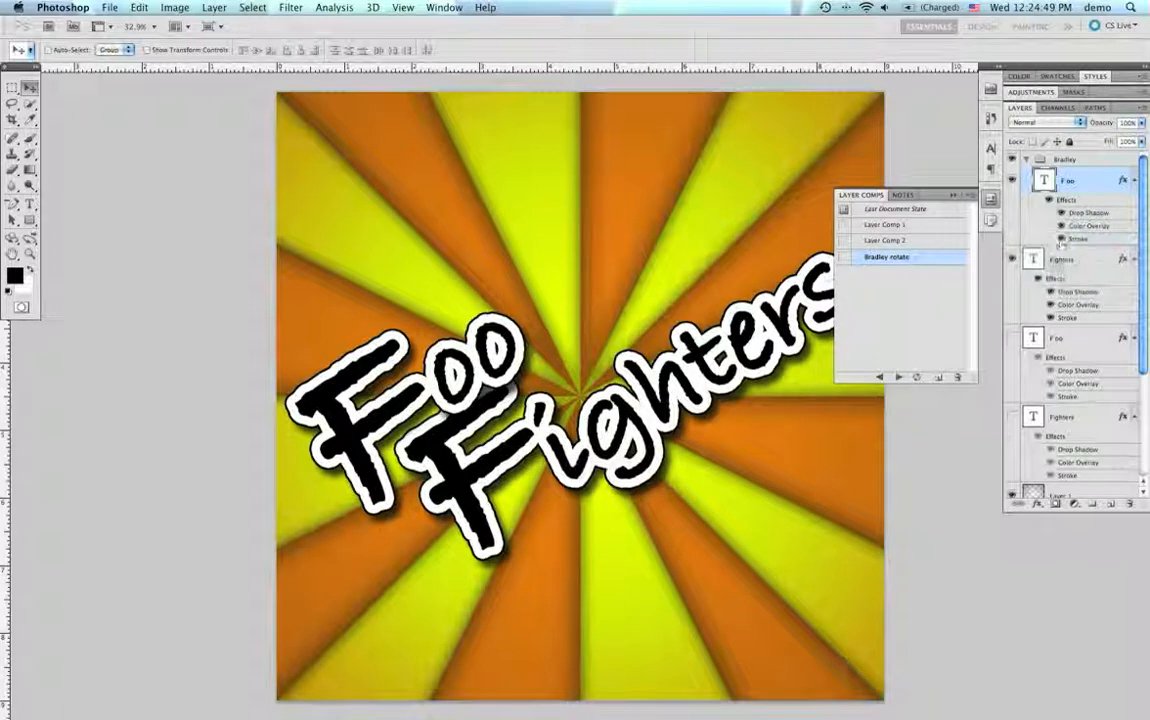
pyautogui.moveTo(1062, 239); pyautogui.dragTo(1047, 165)
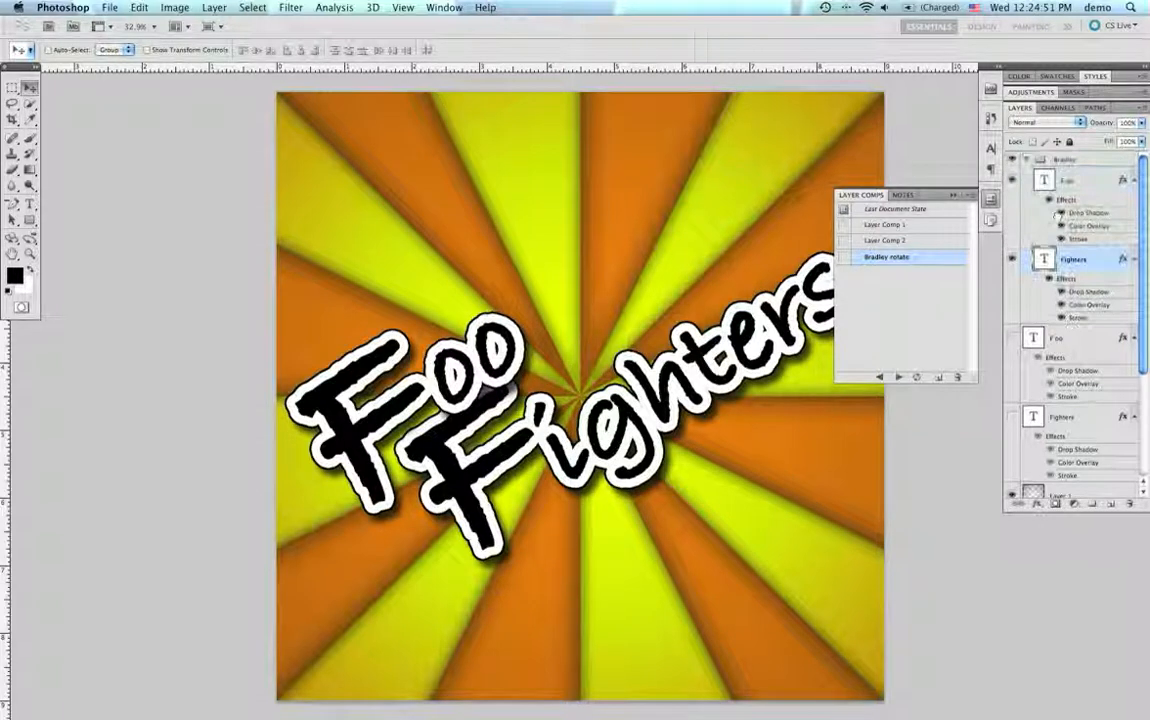
pyautogui.click(1026, 160)
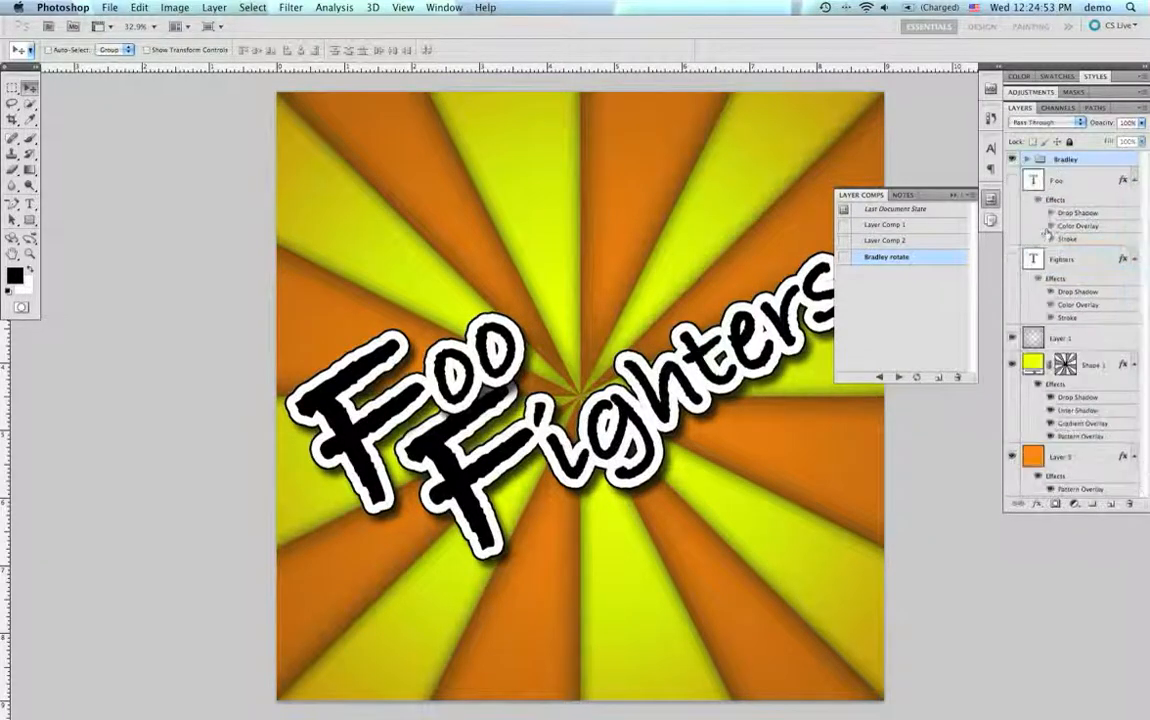
# Compare the designs by applying Layer Comp 1, Layer Comp 2 and Bradley rotate repeatedly, including a direct comparison of the first two comps.
pyautogui.click(843, 242)
pyautogui.click(843, 226)
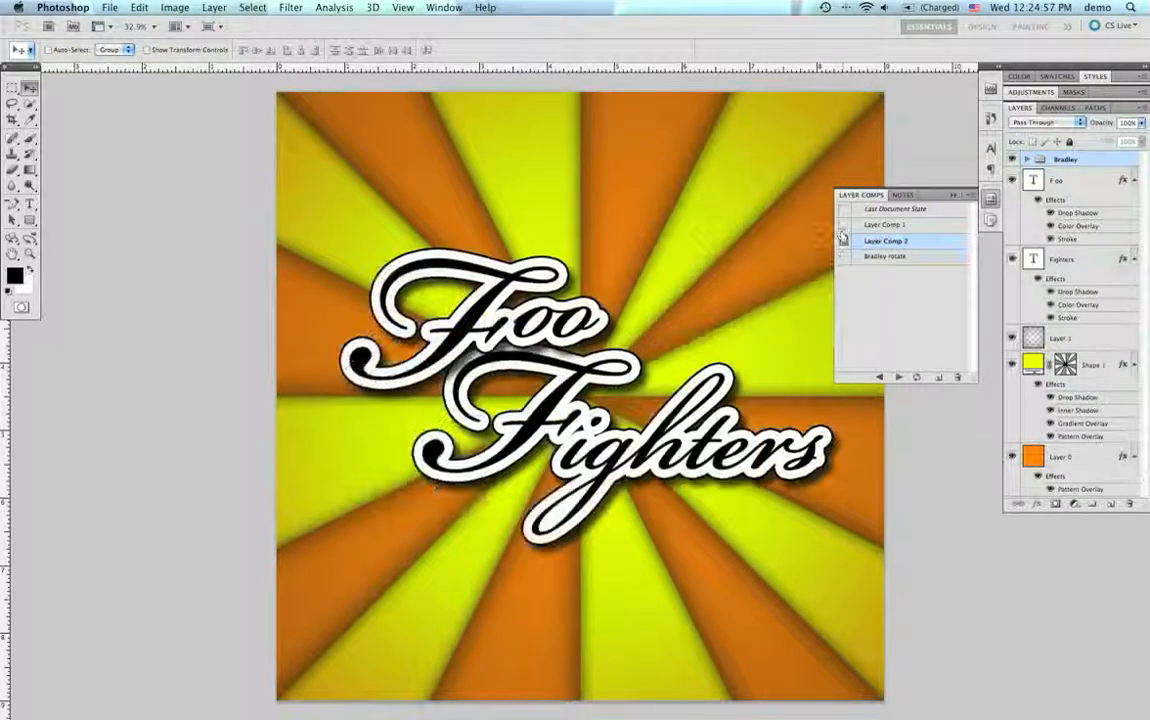
pyautogui.click(843, 241)
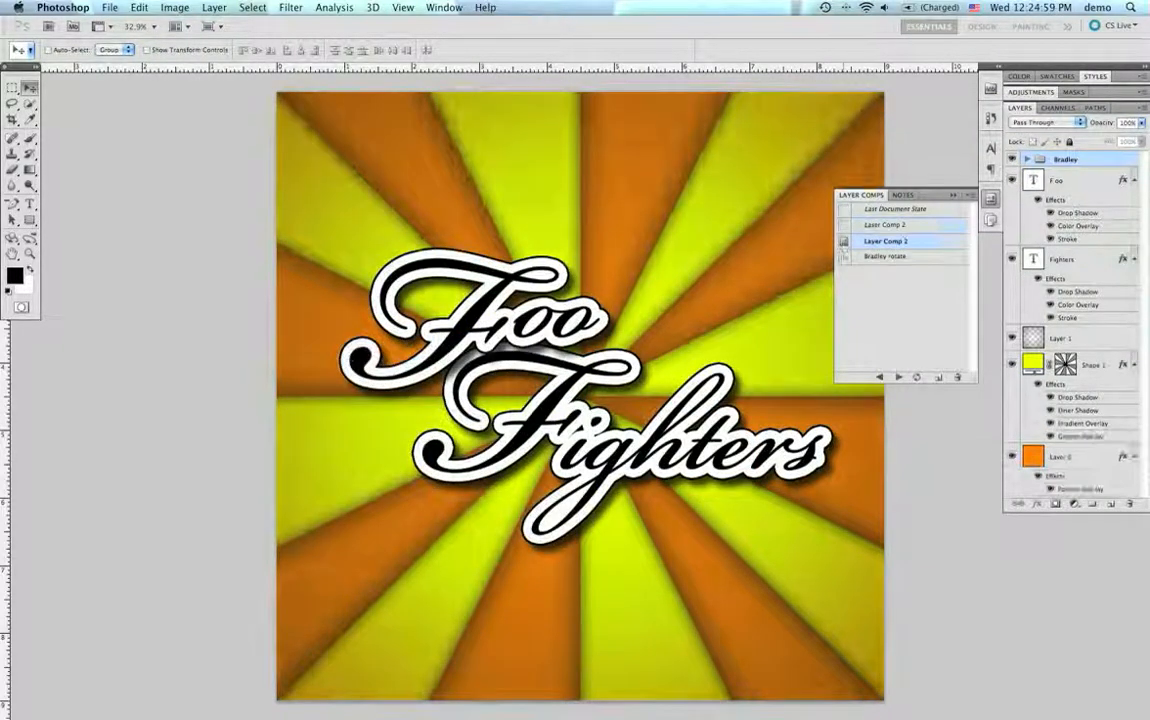
pyautogui.click(843, 257)
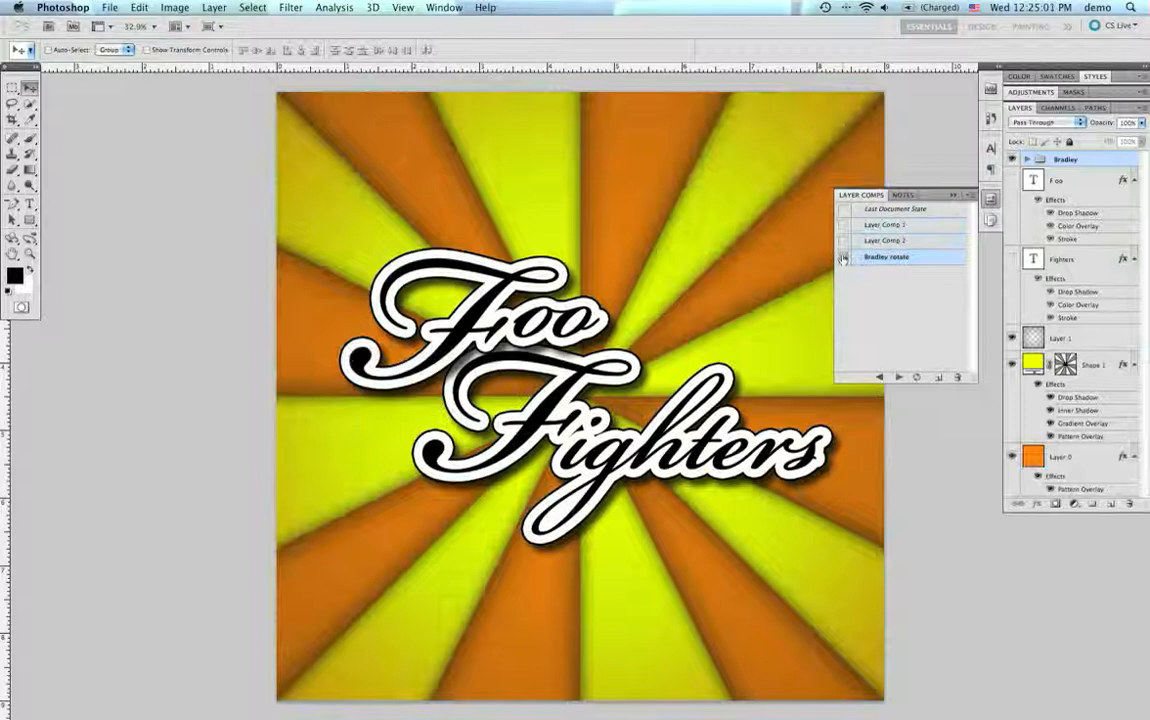
pyautogui.click(844, 241)
pyautogui.click(843, 225)
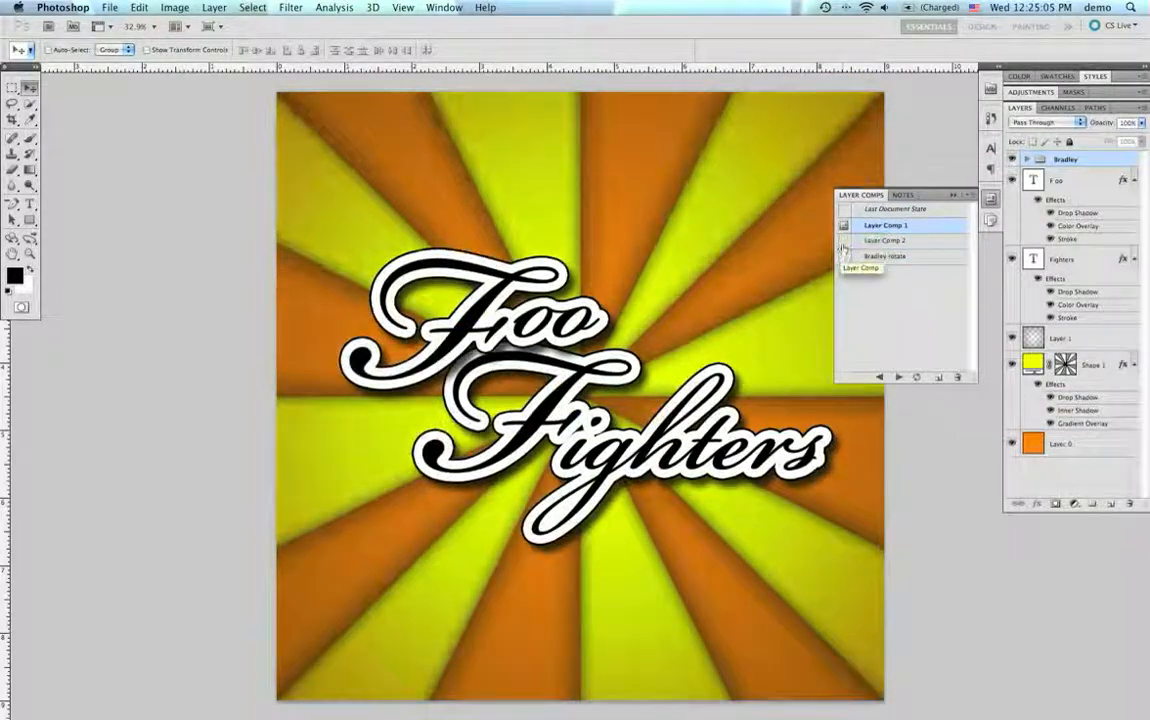
pyautogui.click(843, 241)
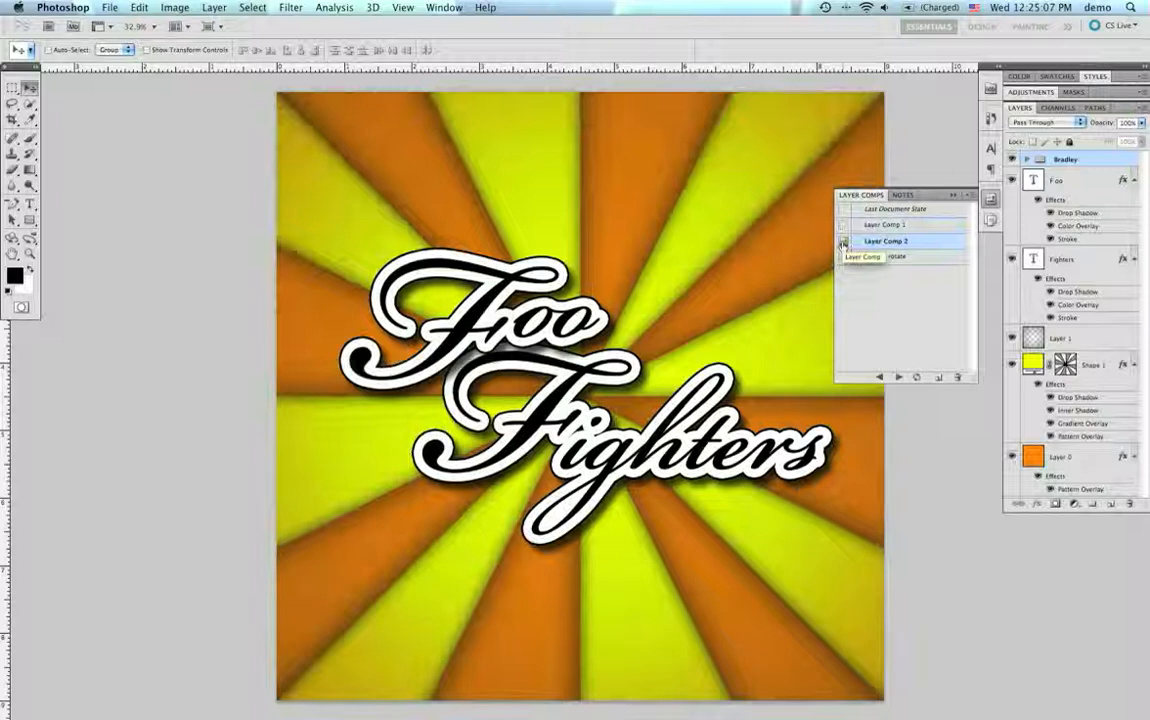
pyautogui.click(843, 227)
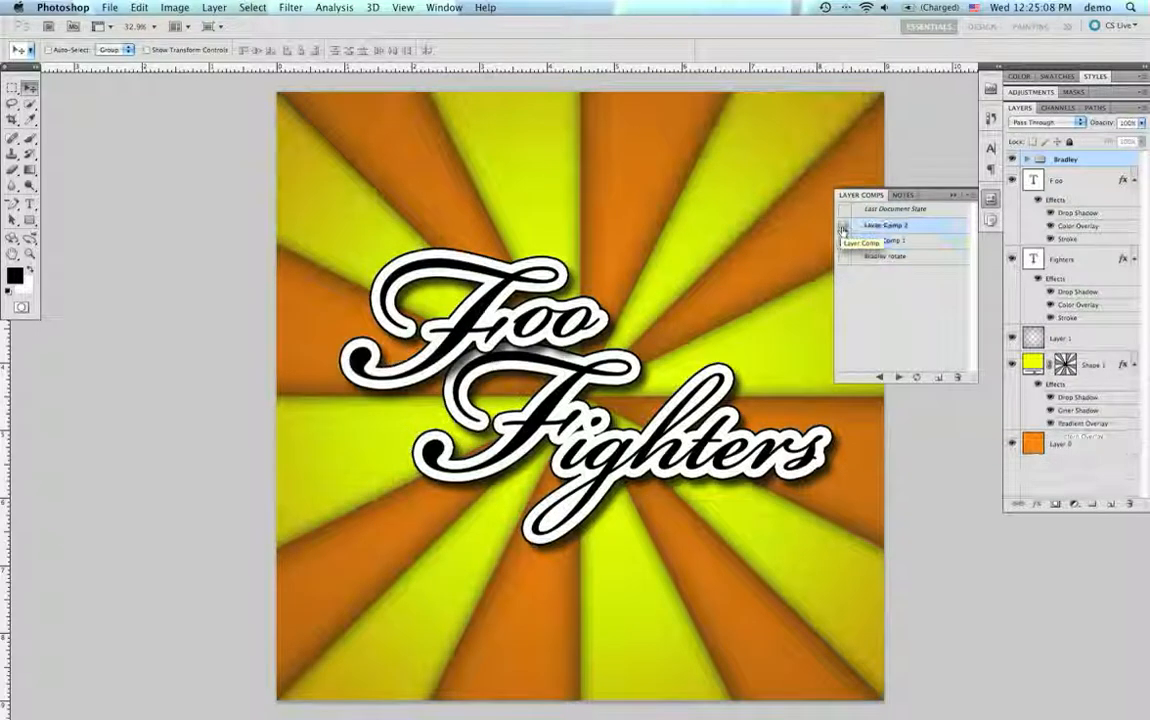